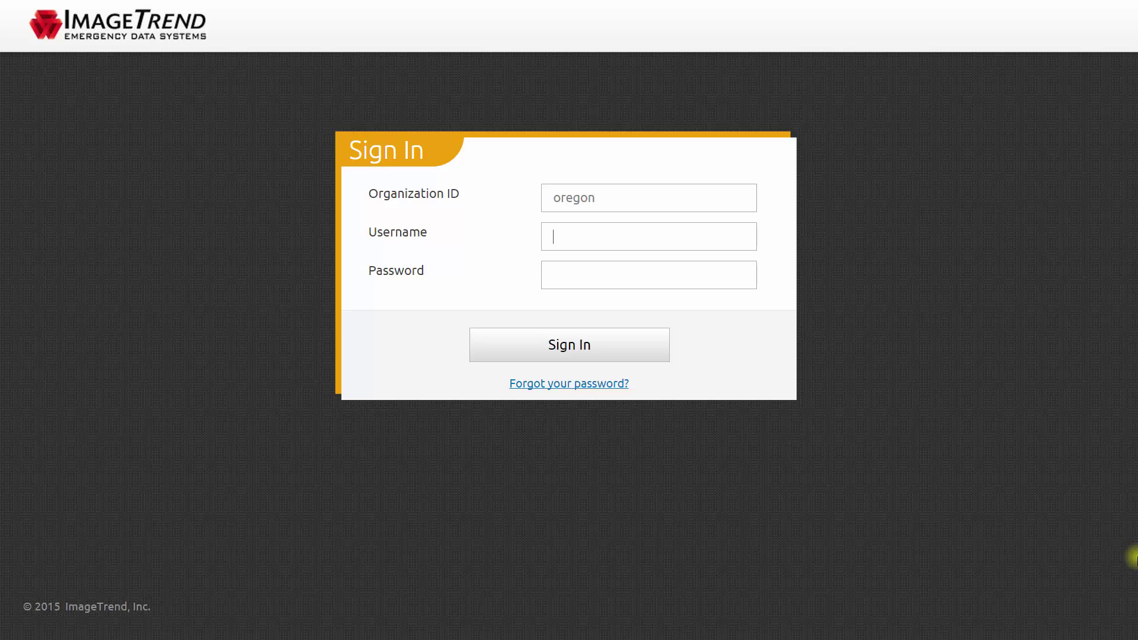
Sign in as sampleuser with the account password and accept the Data Privacy Statement.
type("sampleuser")
key("Tab")
type("••••••••••")
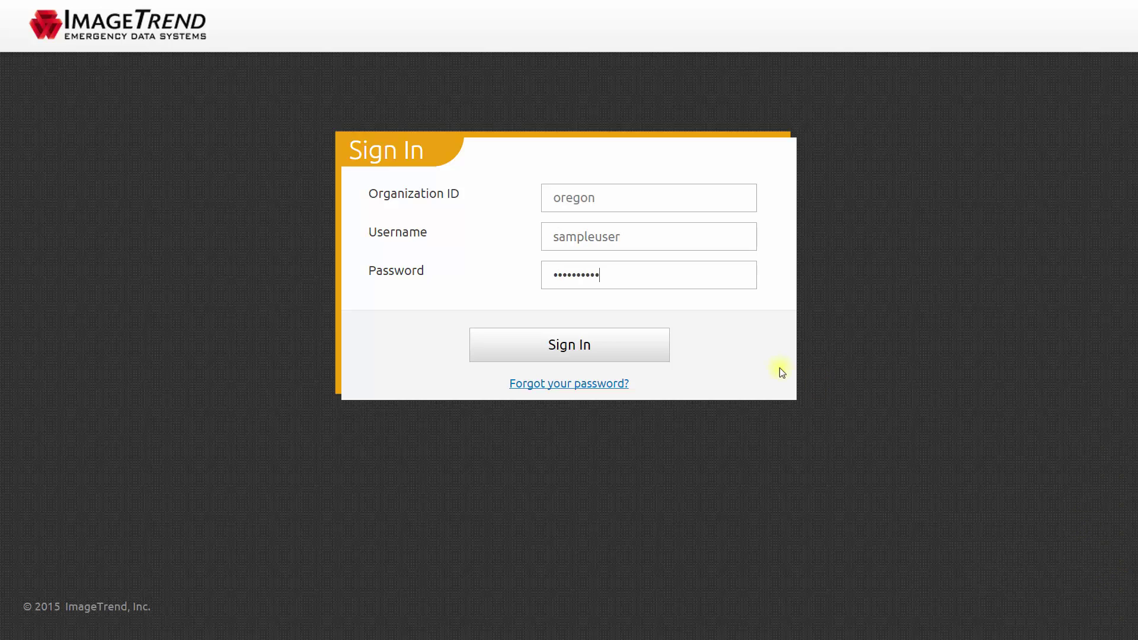
left_click(656, 345)
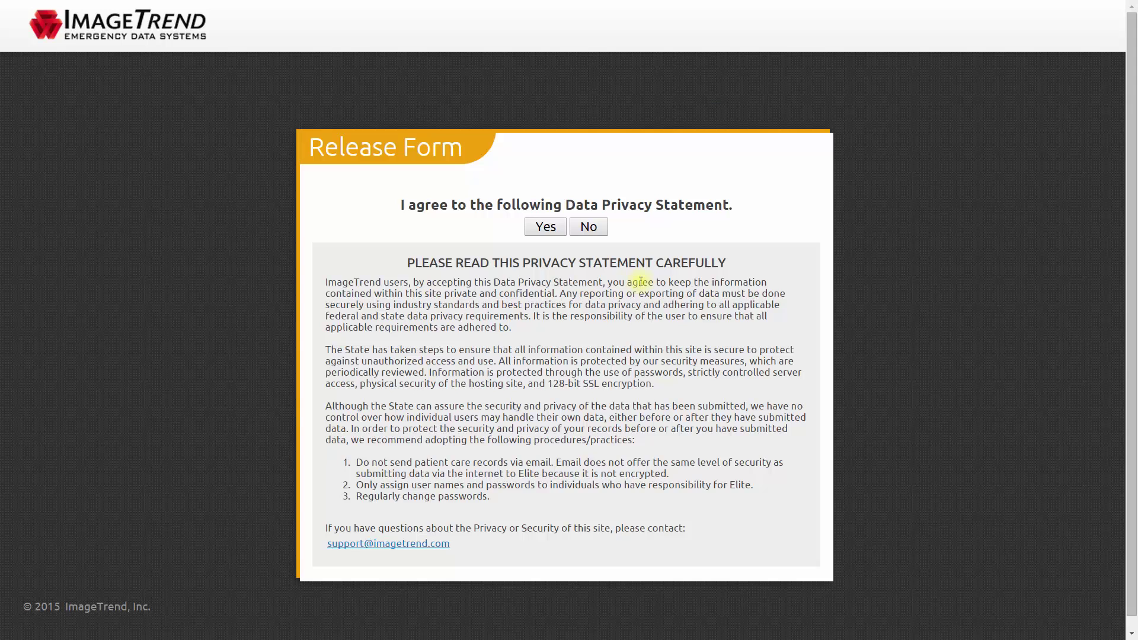
left_click(557, 229)
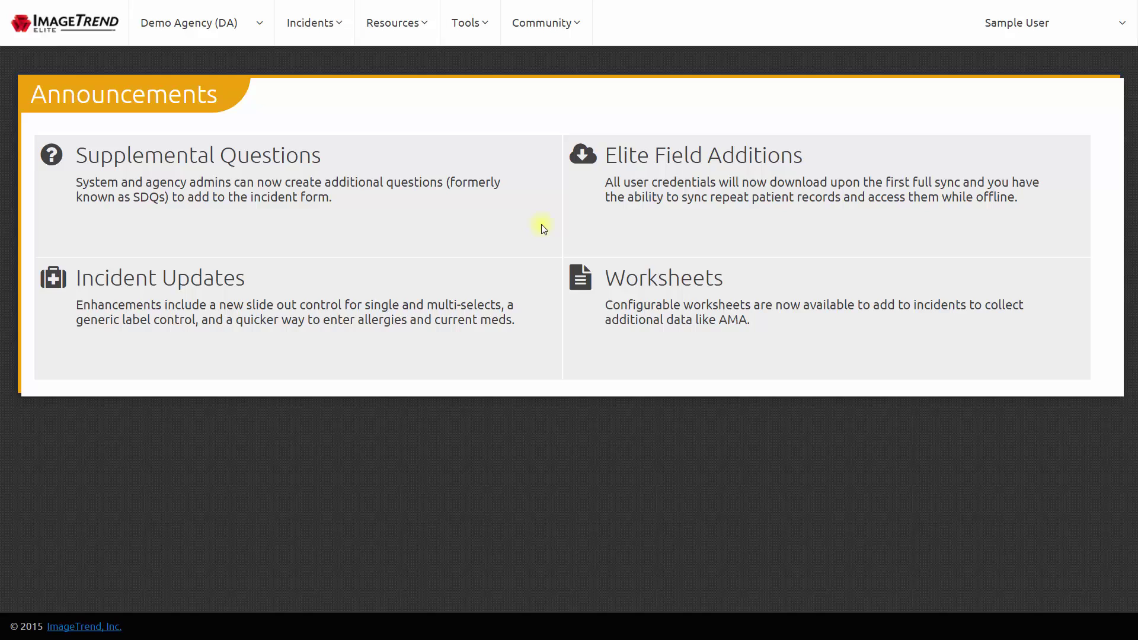
Open the Demo Agency's information page and review its agency details.
left_click(259, 25)
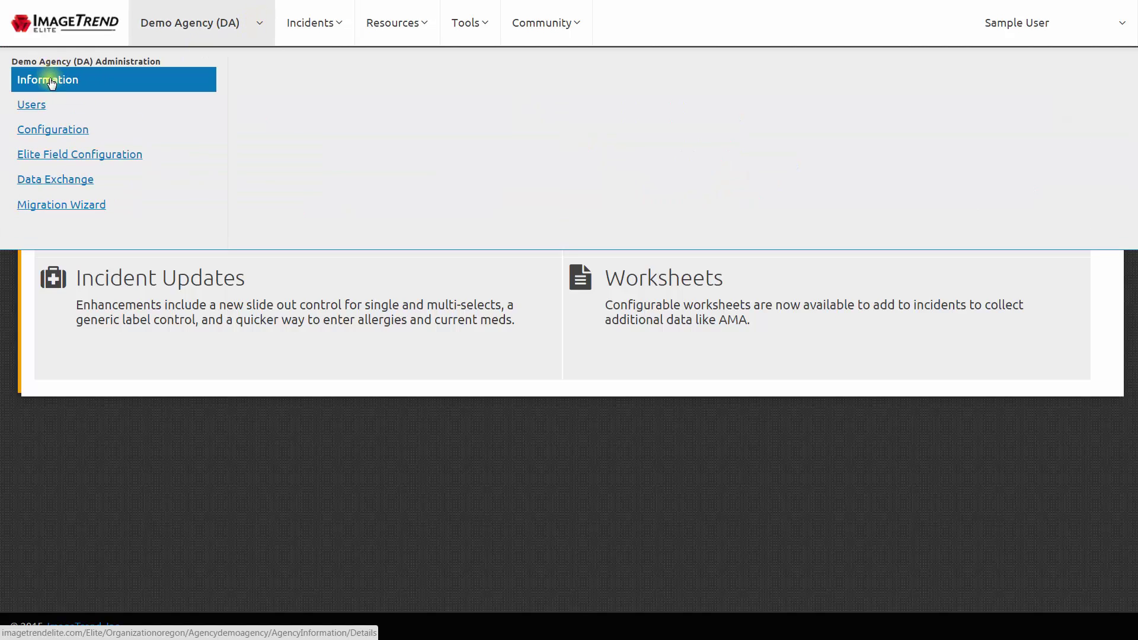
left_click(95, 80)
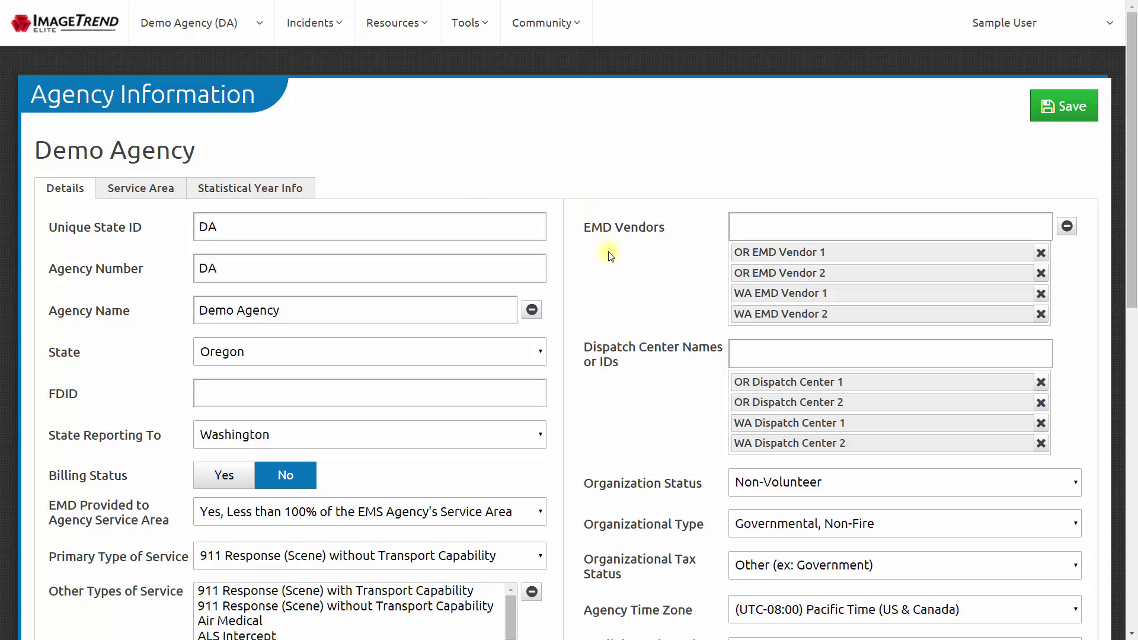
scroll(611, 255, "down", 1)
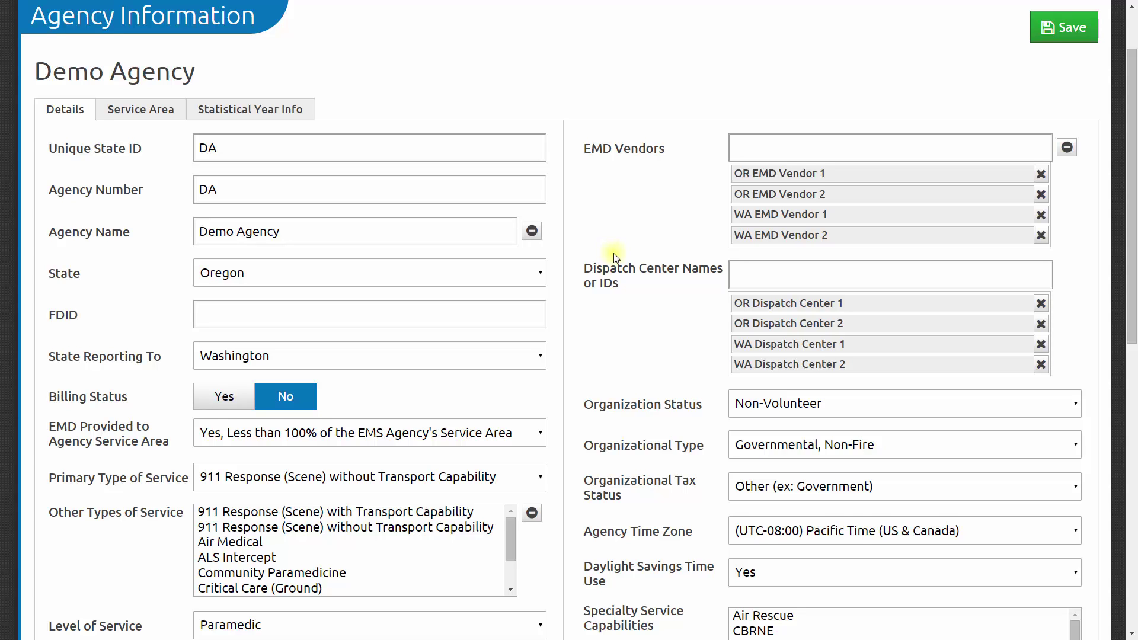
scroll(613, 254, "down", 1)
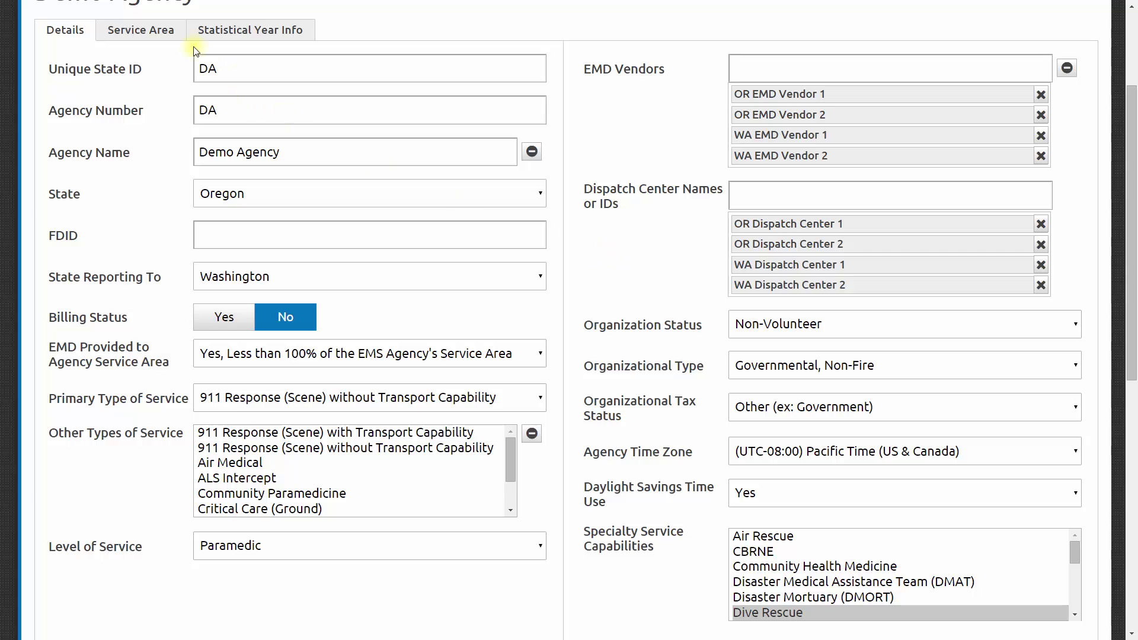
Open the agency's Oregon service area record, save it and return to the Agency Information page.
left_click(160, 30)
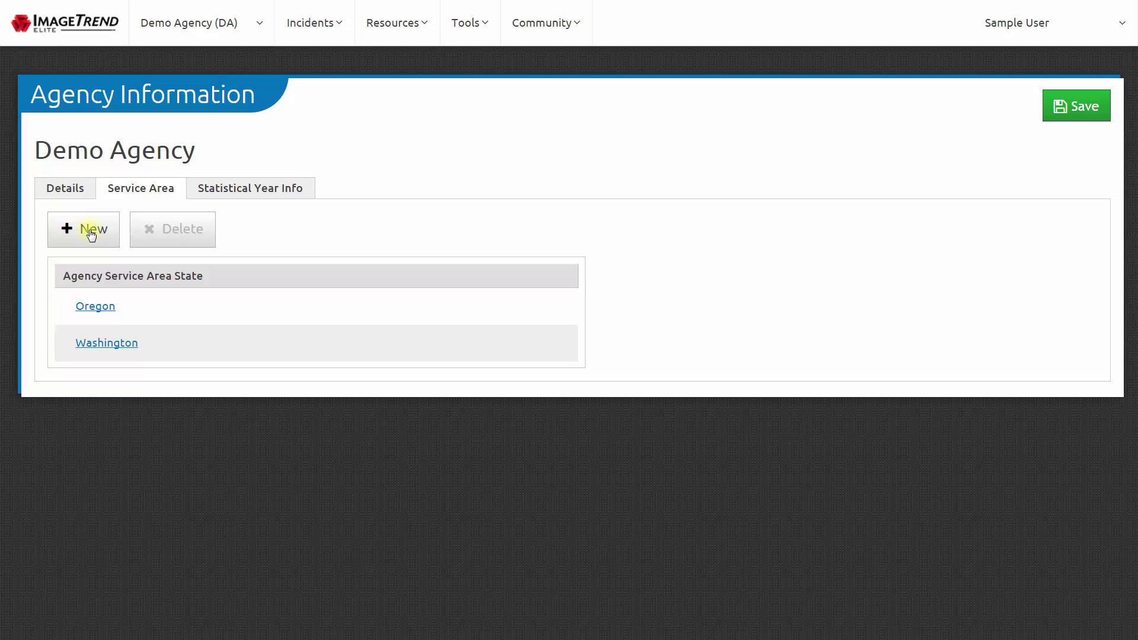
double_click(99, 305)
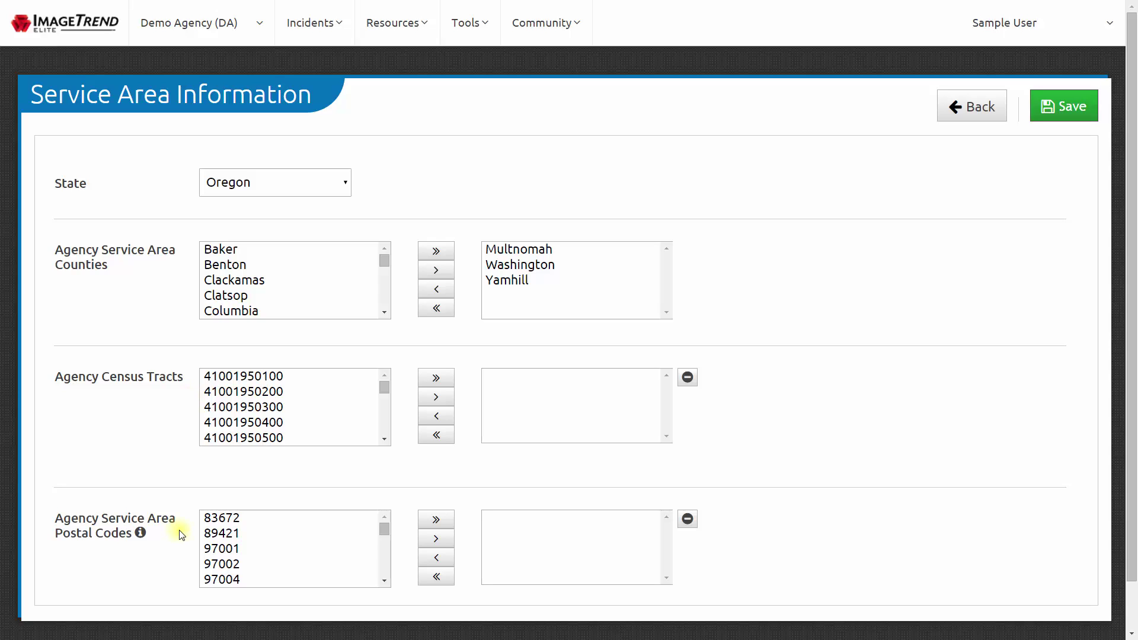
left_click(1074, 118)
left_click(991, 114)
left_click(991, 114)
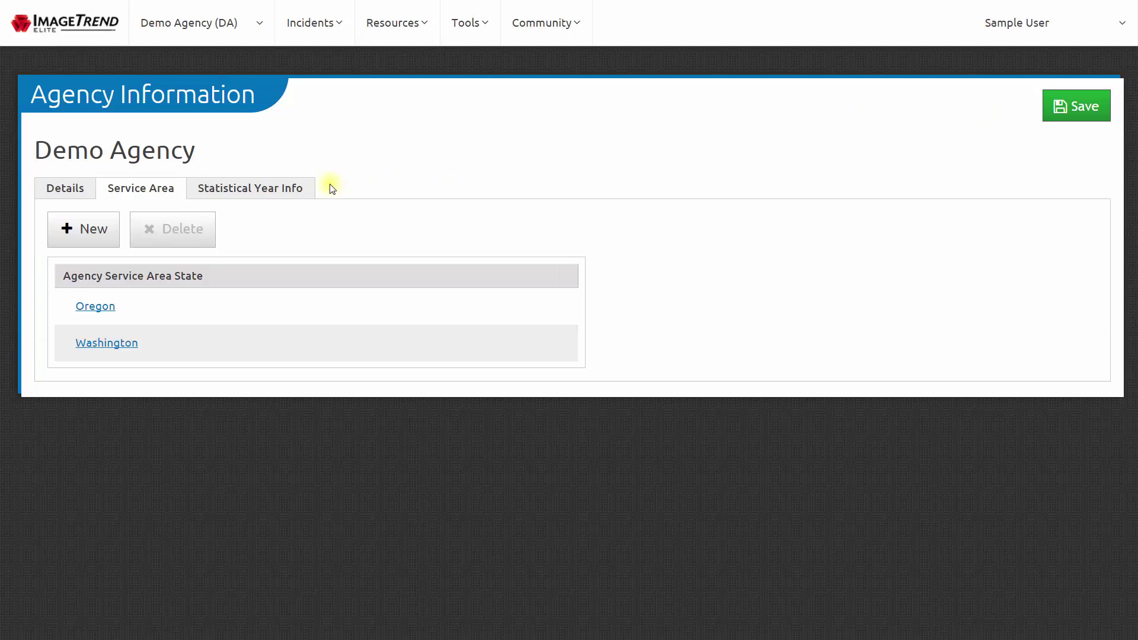
Open the agency's 2014 statistical year record, save it and return to the list of years.
left_click(290, 192)
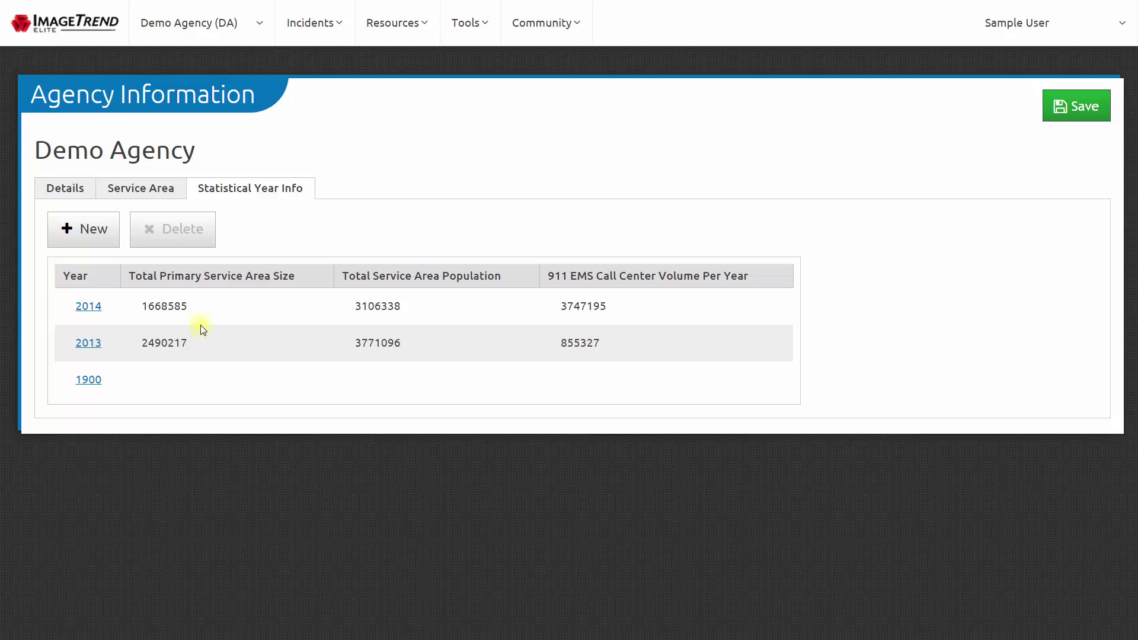
left_click(97, 307)
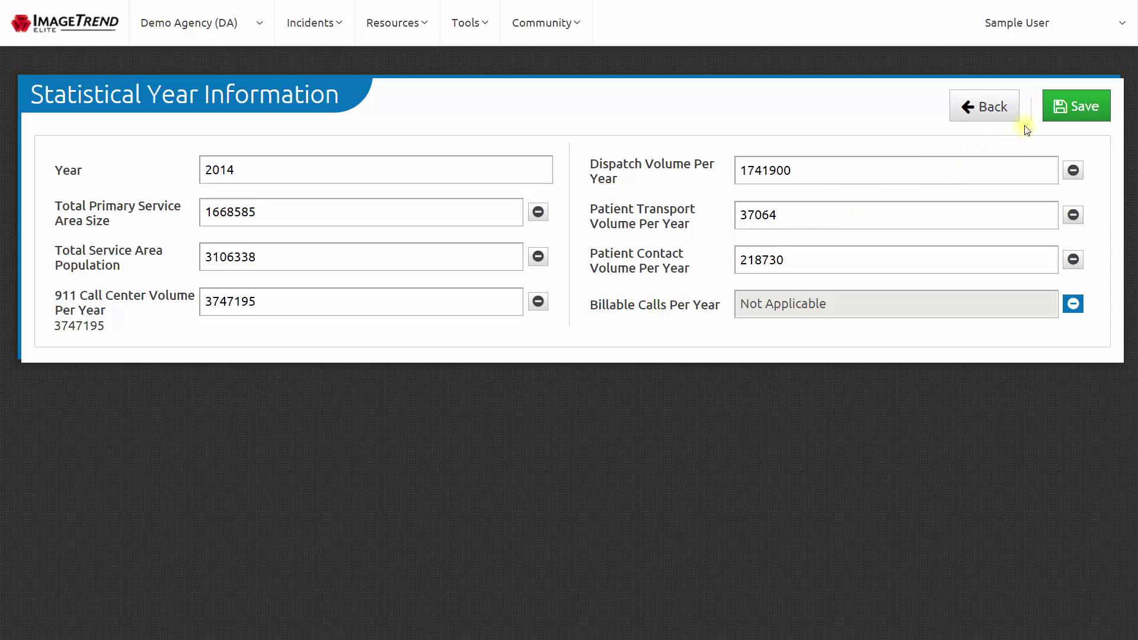
left_click(1077, 112)
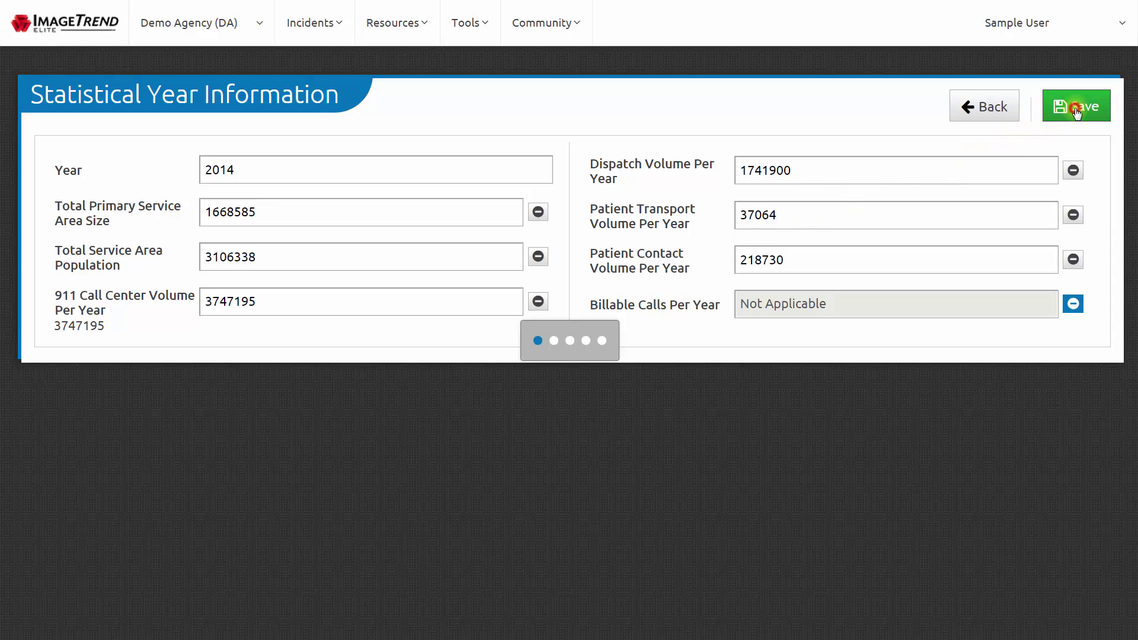
left_click(990, 123)
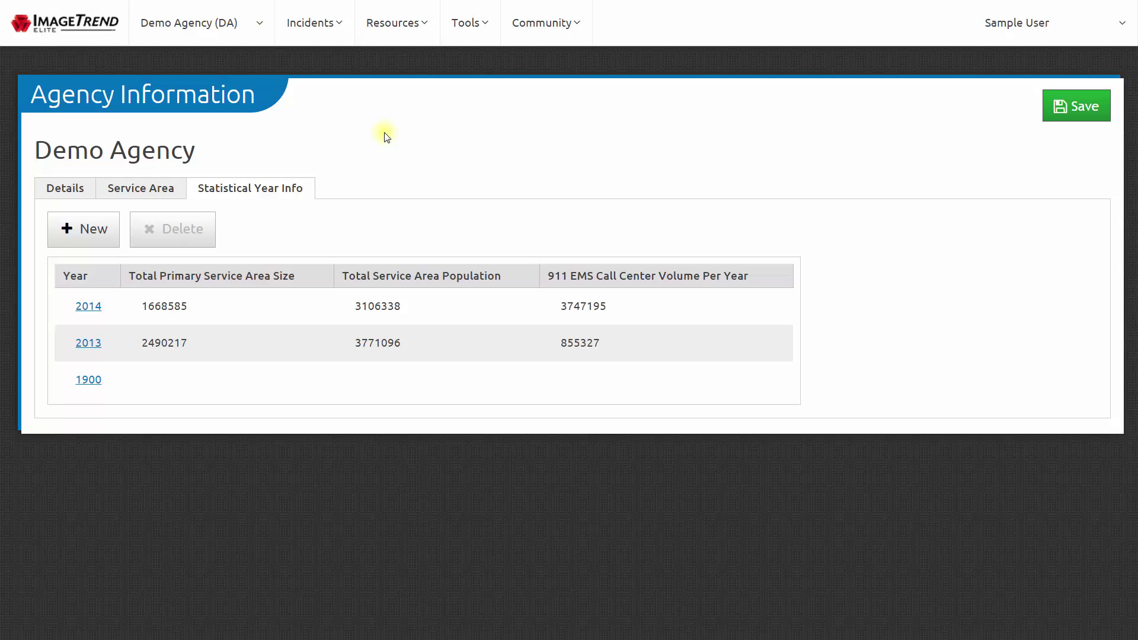
Open the list of users for Demo Agency.
left_click(257, 30)
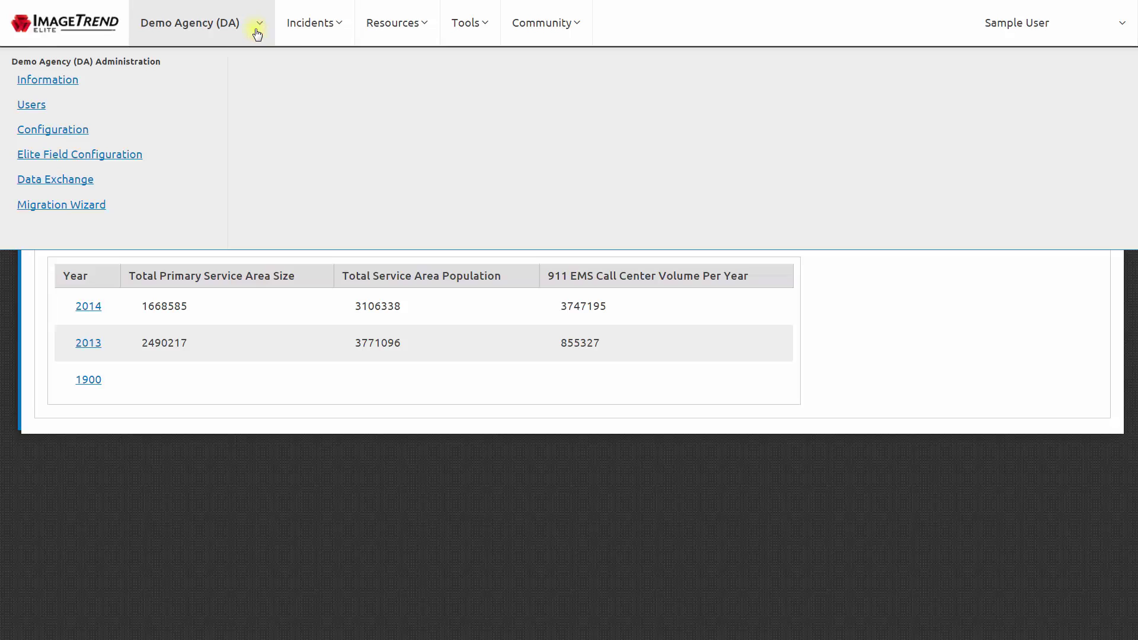
left_click(70, 110)
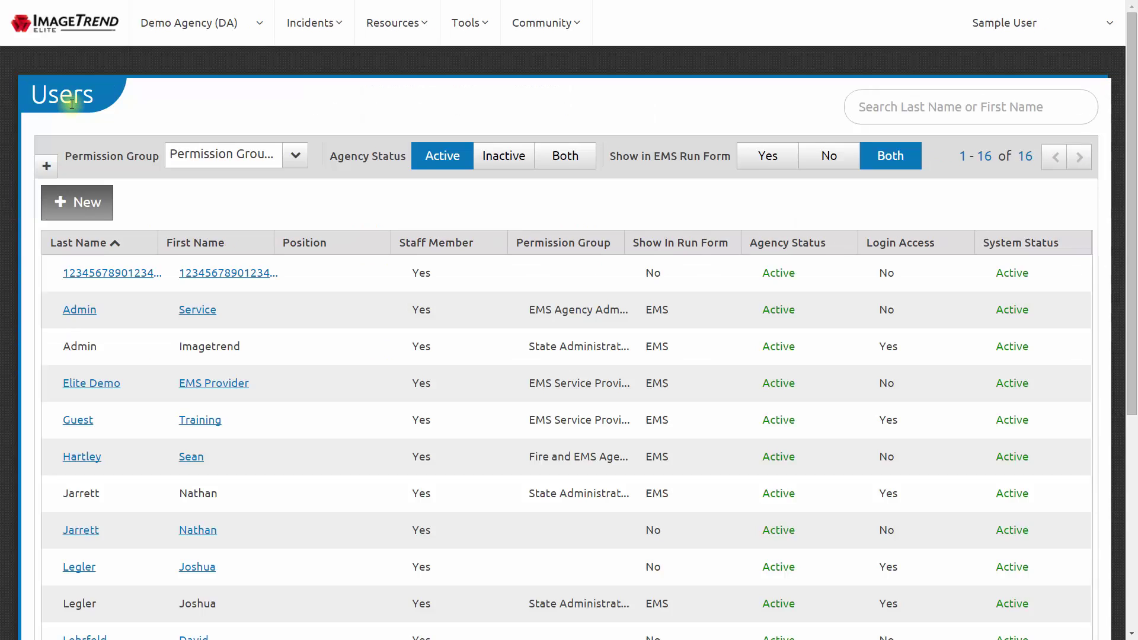
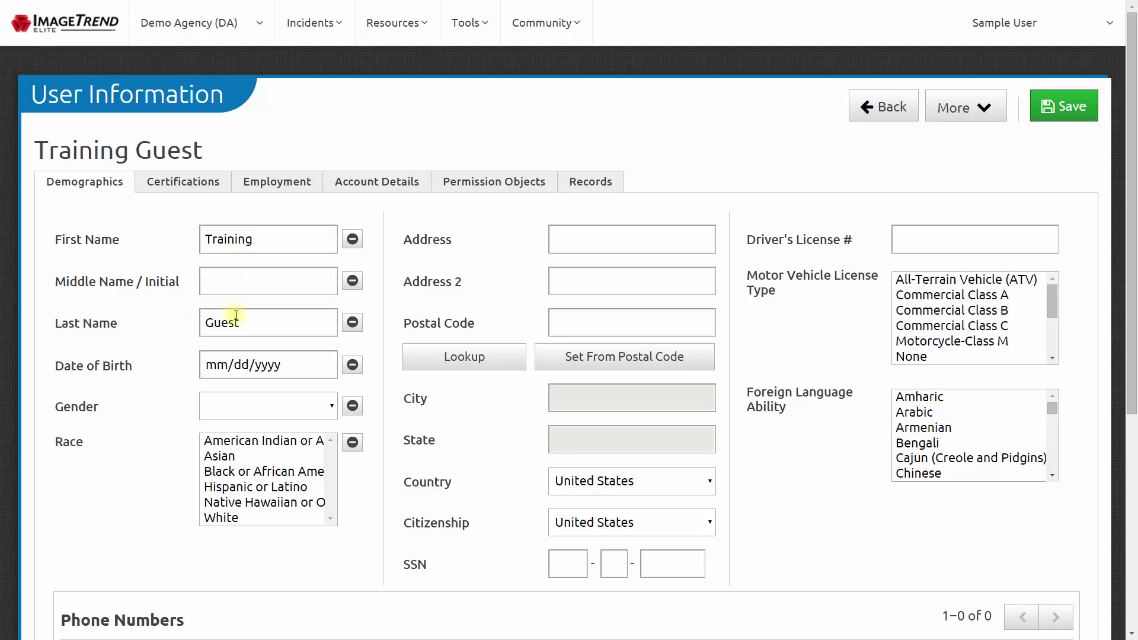
Review the training guest's certifications, checking the State Licensure ID and the available State Licensure Level options.
left_click(198, 181)
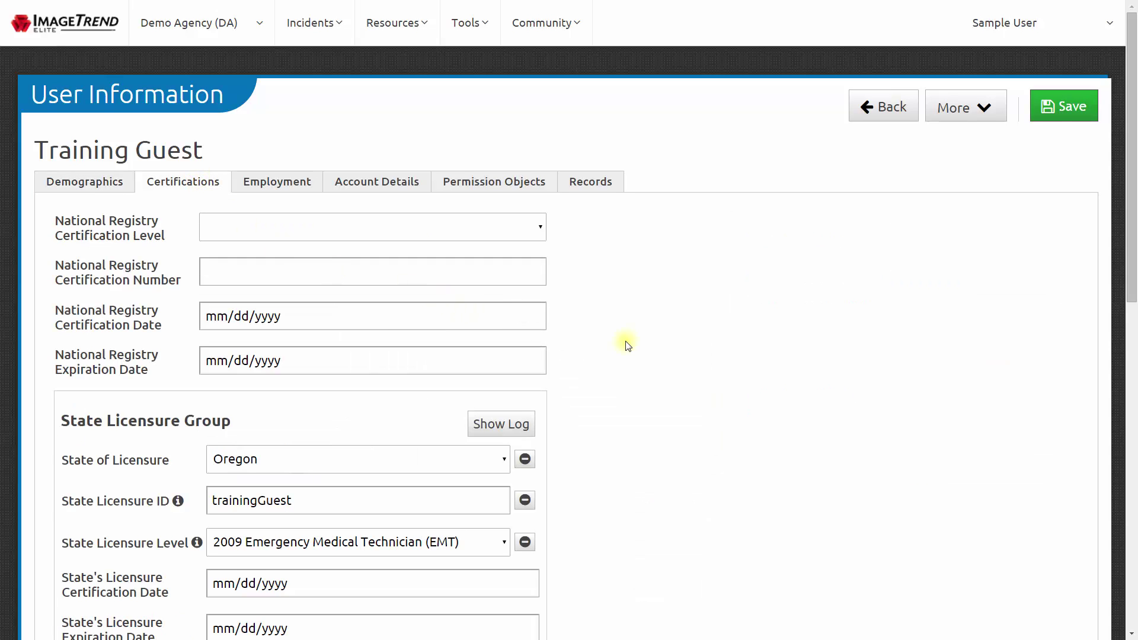
scroll(634, 355, "down", 1)
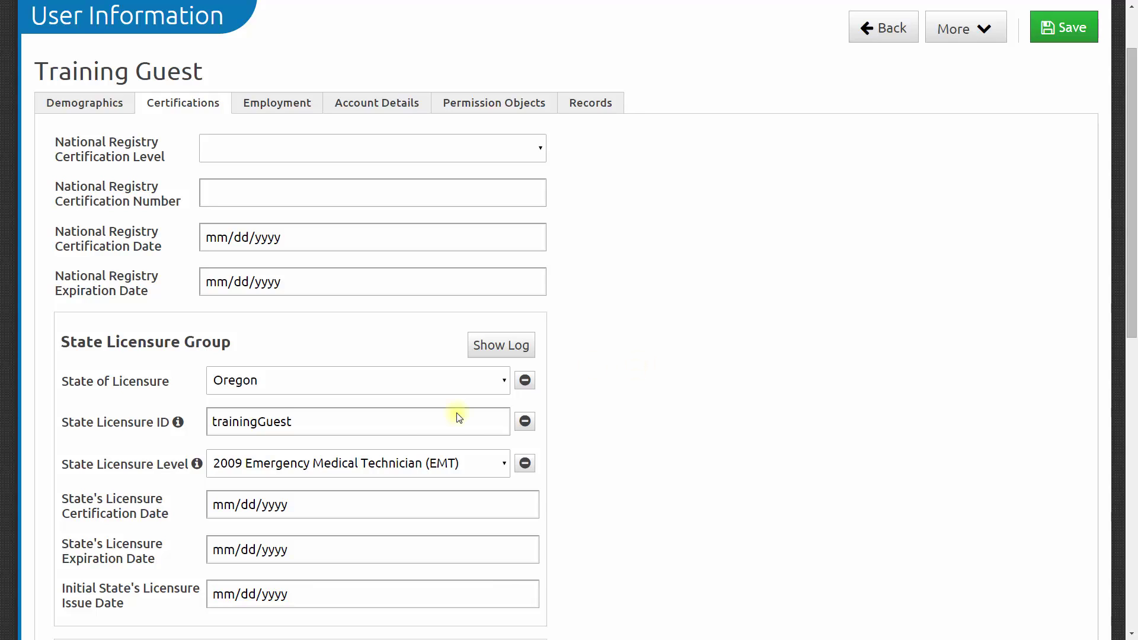
left_click(374, 421)
left_click(351, 421)
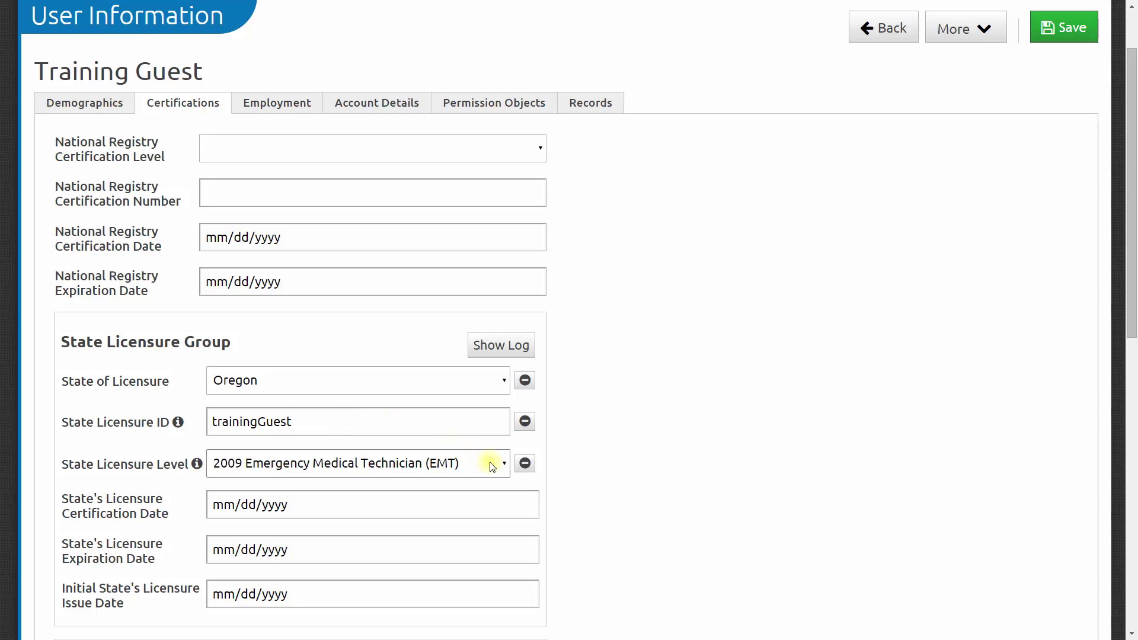
left_click(504, 467)
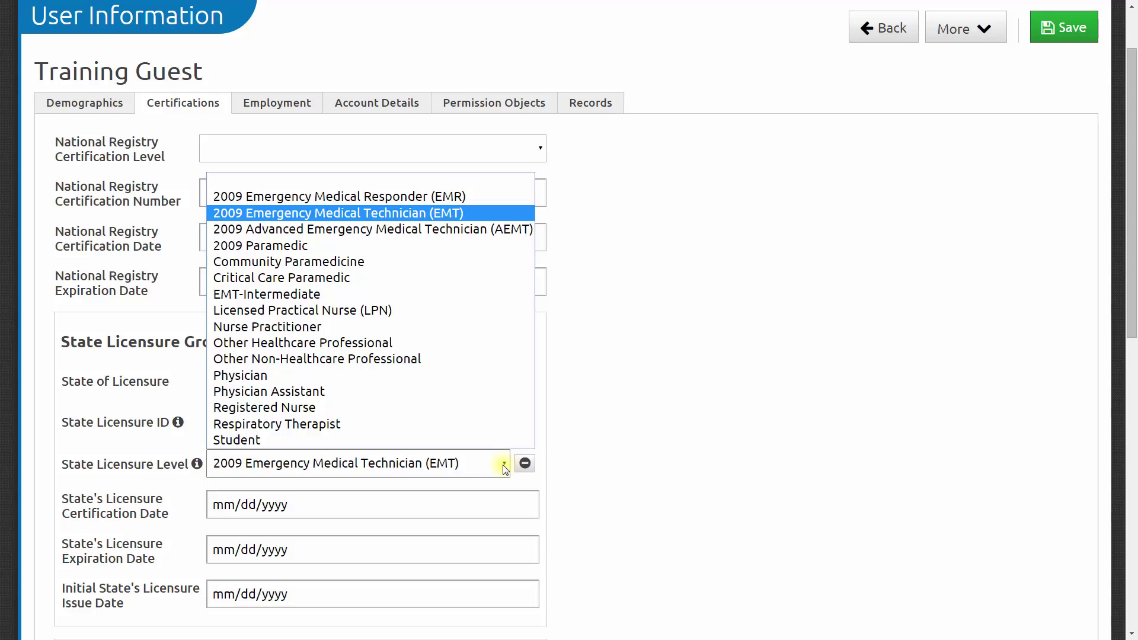
left_click(505, 468)
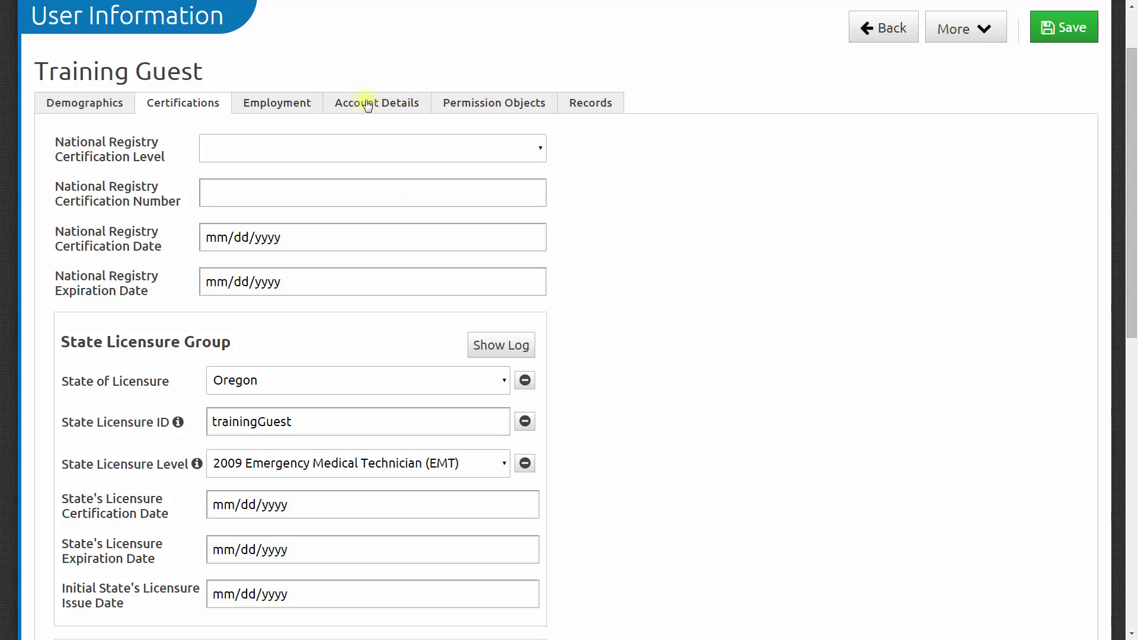
Review the training guest's account details, including the User ID, password fields and available Permission Group options.
left_click(417, 111)
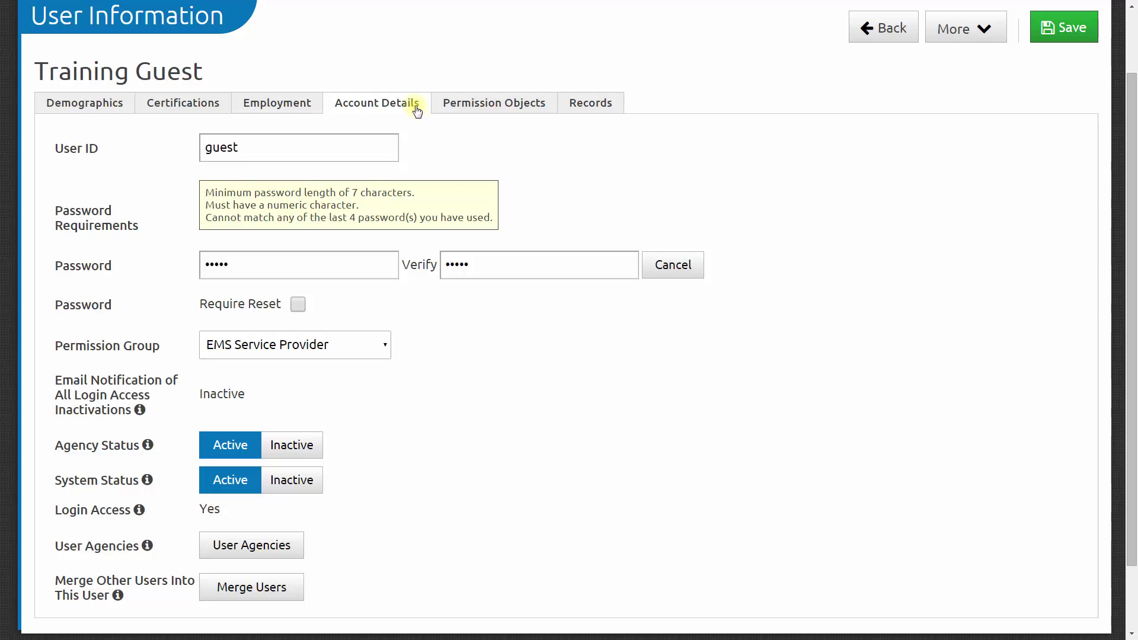
left_click(388, 150)
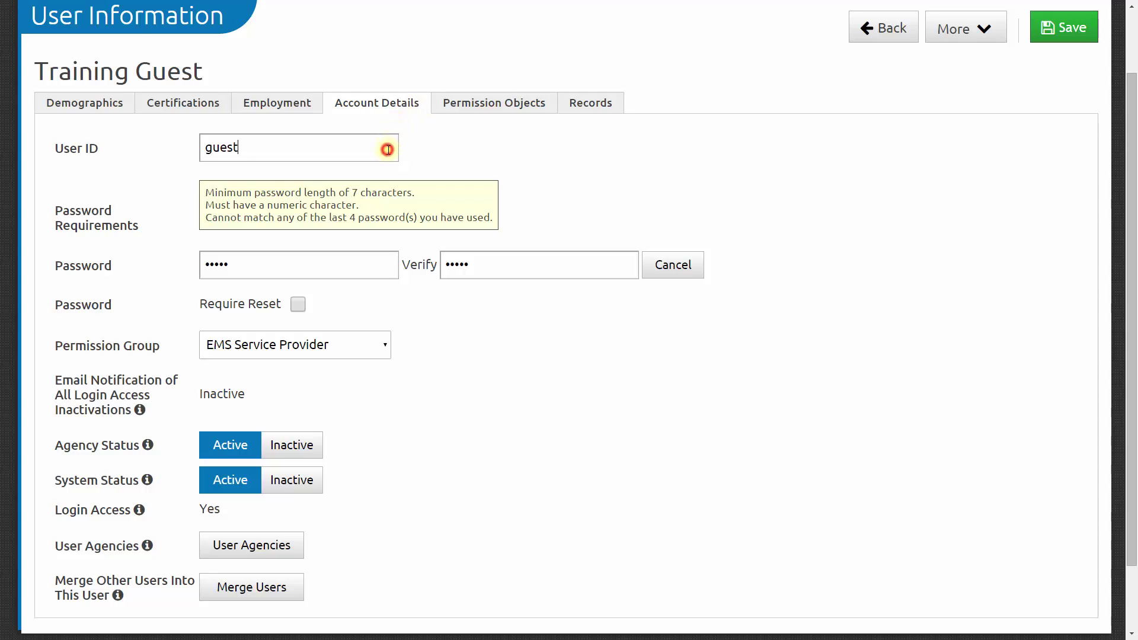
left_click(347, 262)
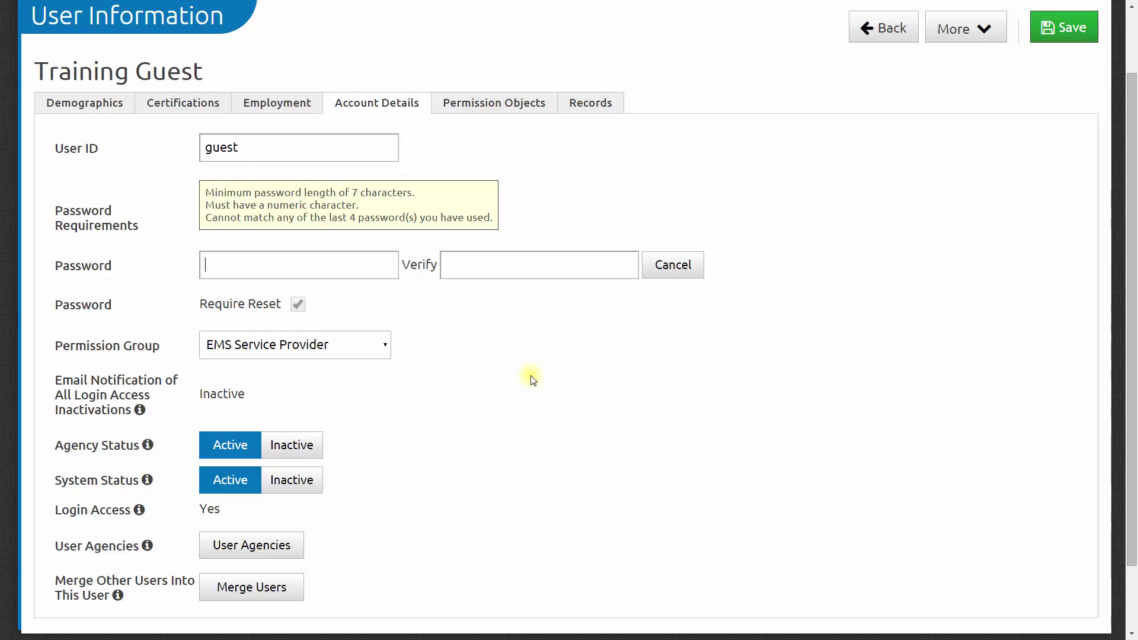
left_click(385, 350)
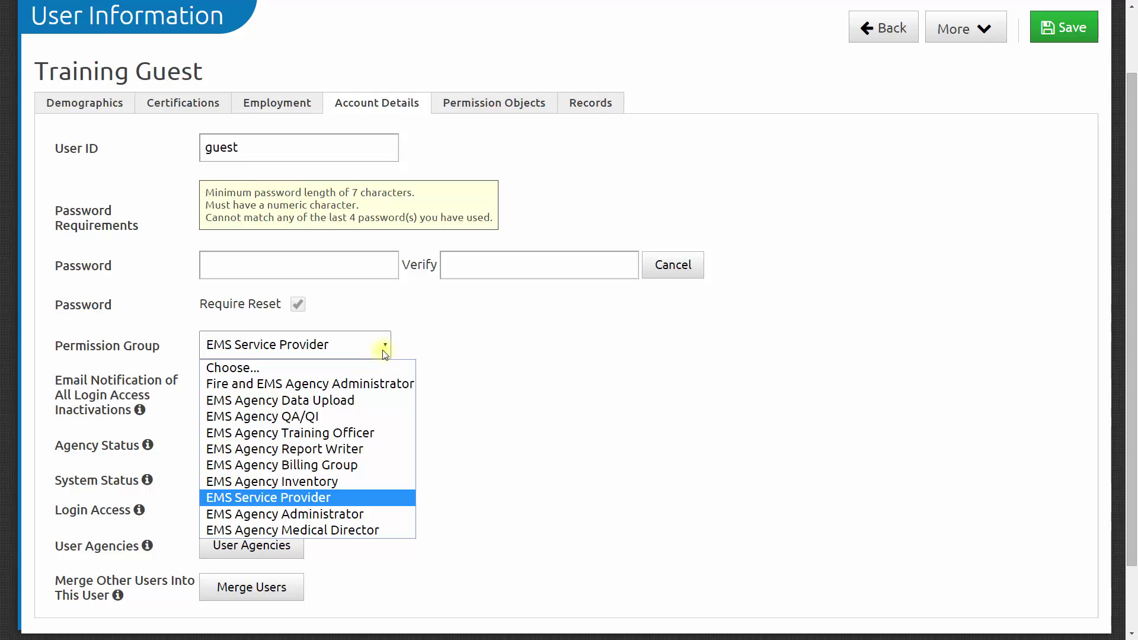
left_click(384, 351)
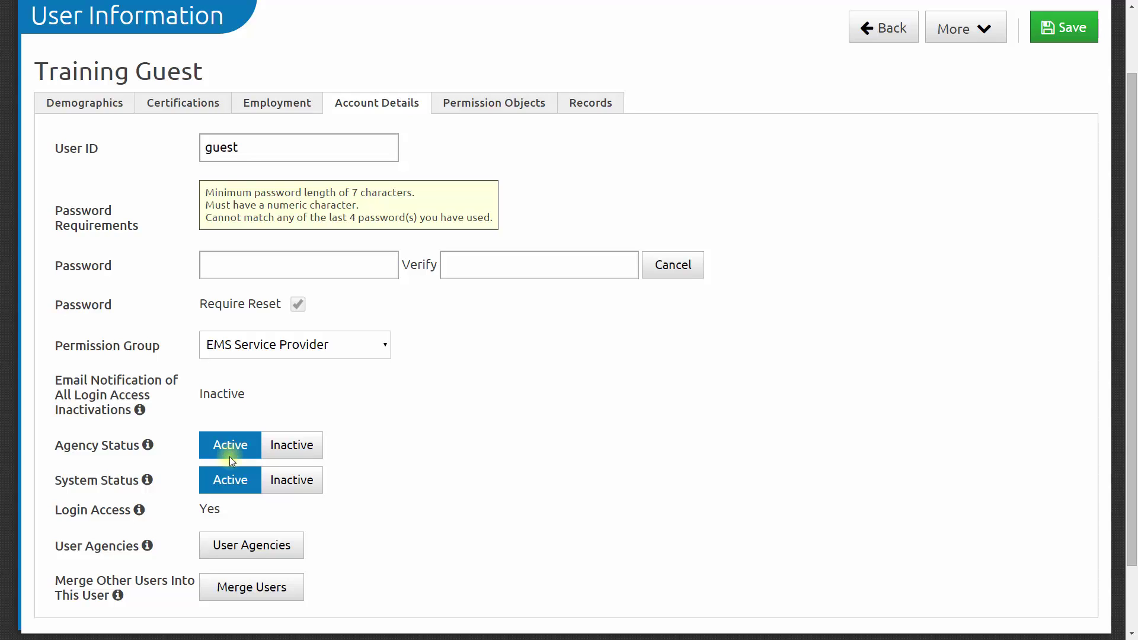
Set the training guest's System Status to Active, save the record and return to the users list.
left_click(235, 481)
left_click(1072, 39)
left_click(891, 38)
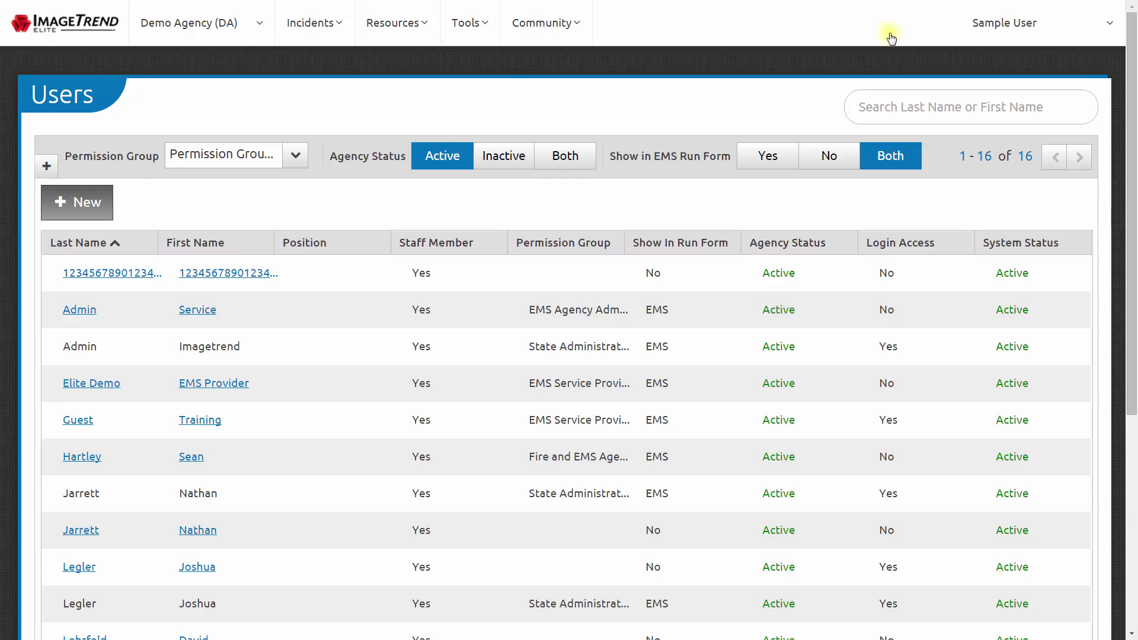
Open the agency locations, examine the EMS Office location record and return to the locations list.
left_click(427, 39)
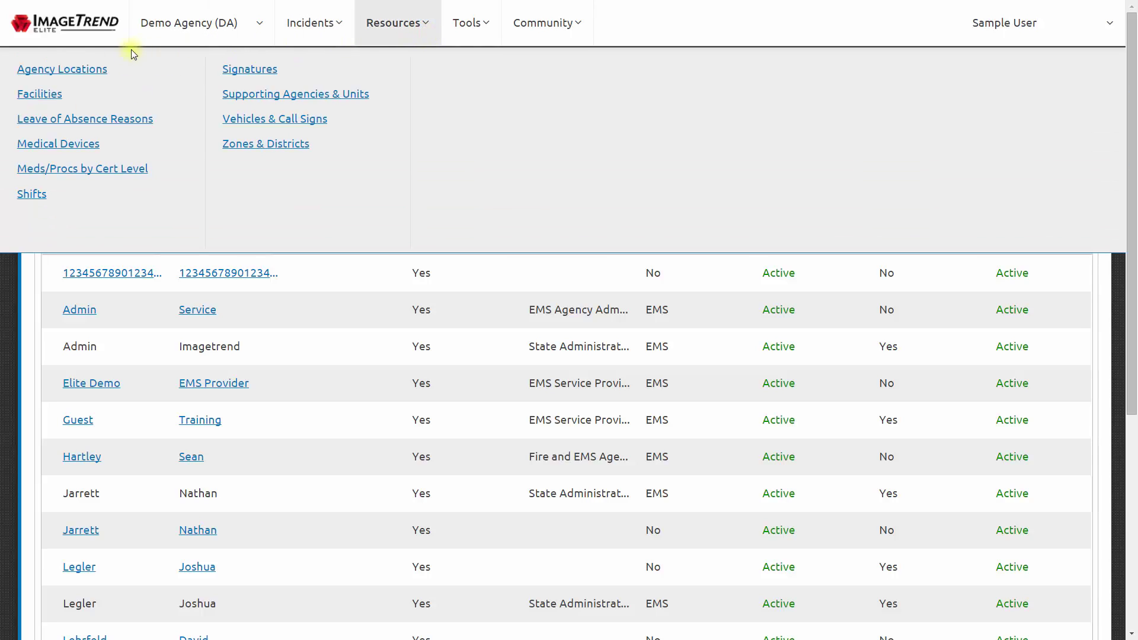
left_click(102, 70)
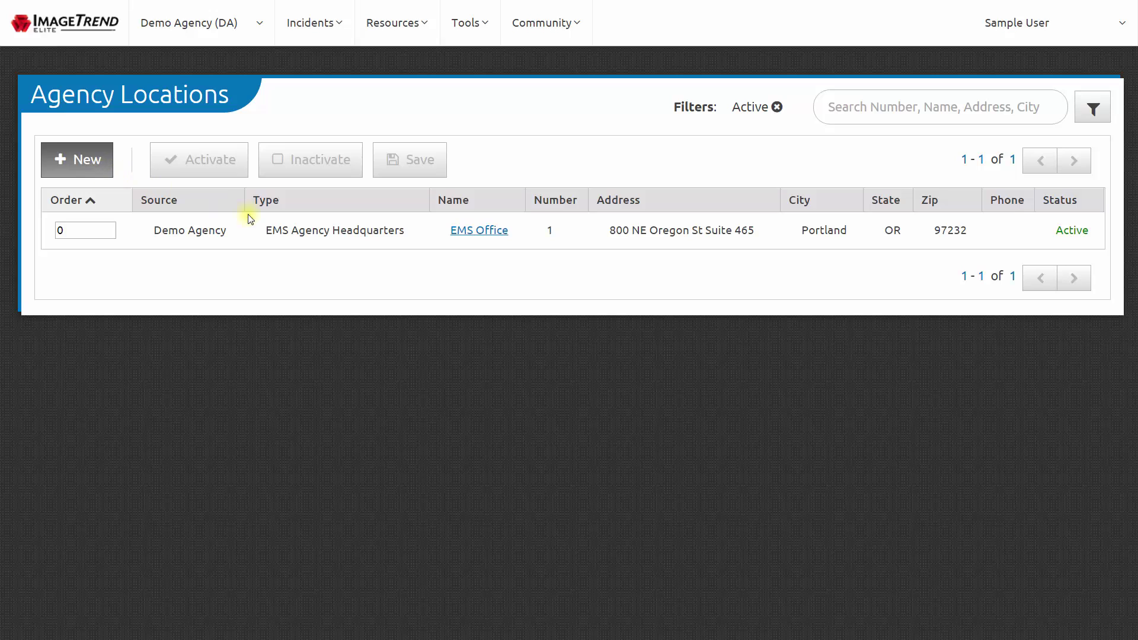
triple_click(496, 236)
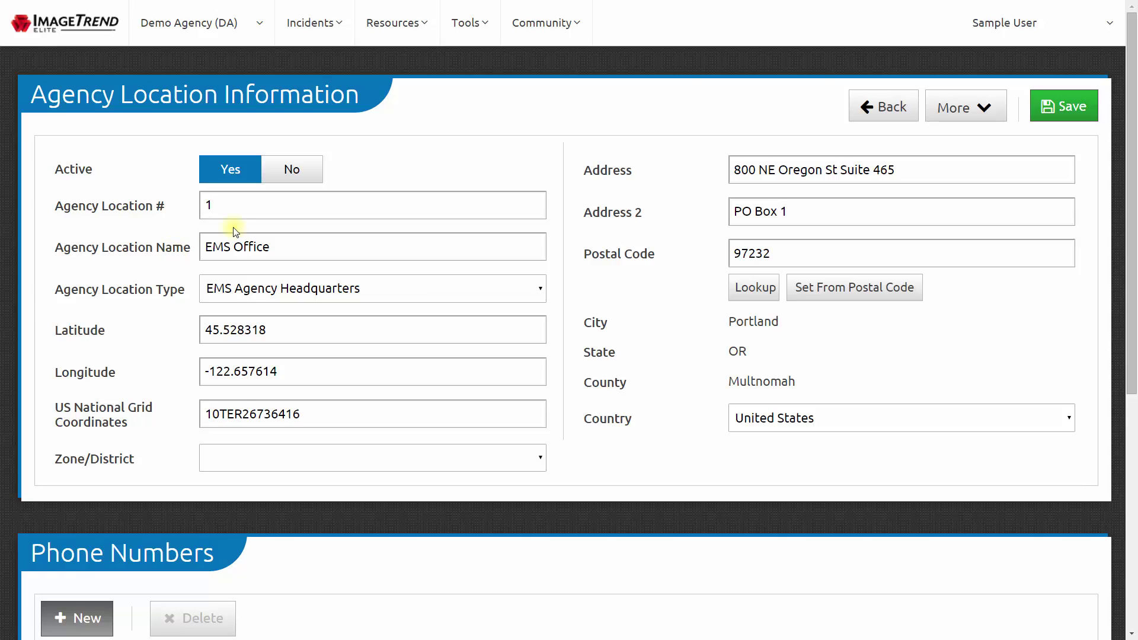
left_click(904, 105)
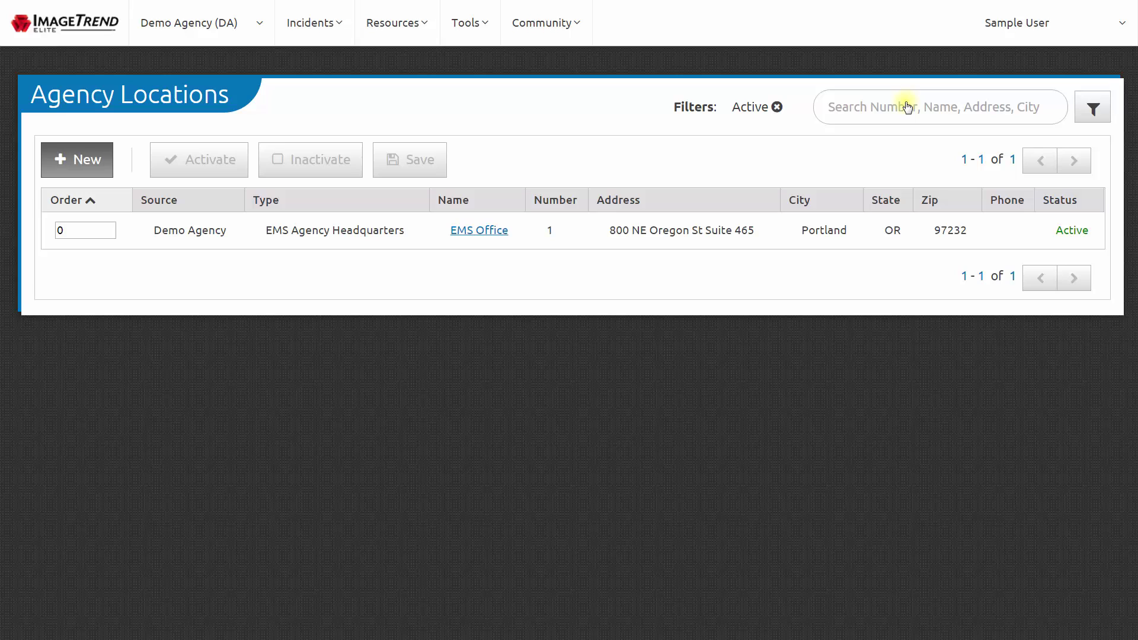
Open the facilities list and select Adventist Medical Center, Asante Ashland Community Hospital and Asante Three Rivers Medical Center.
left_click(400, 39)
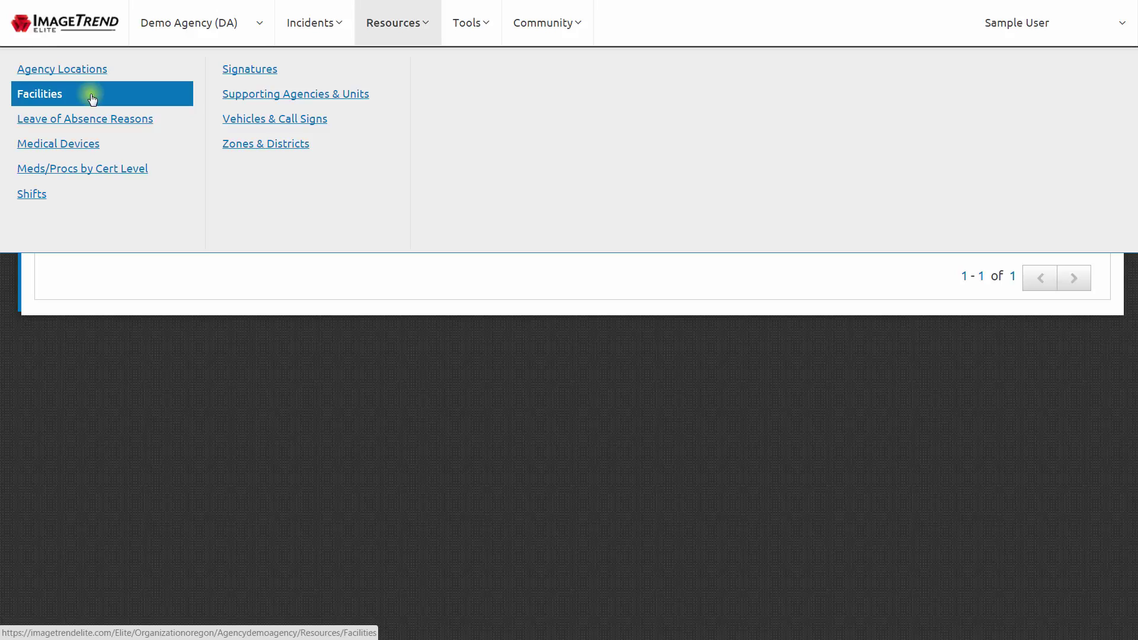
left_click(92, 96)
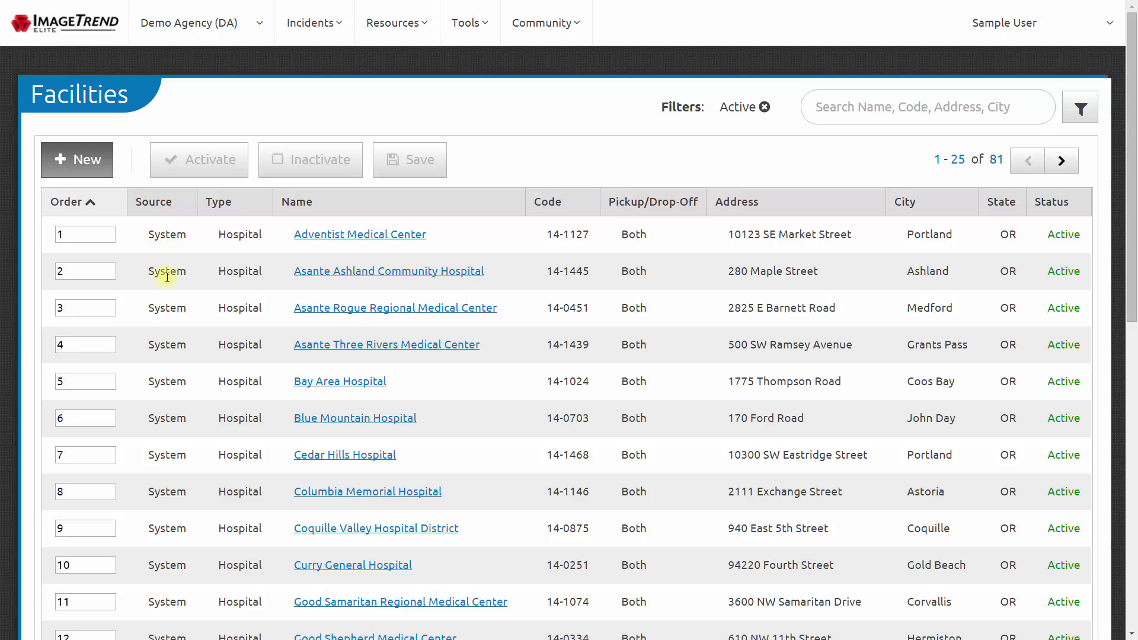
left_click(207, 243)
left_click(200, 278)
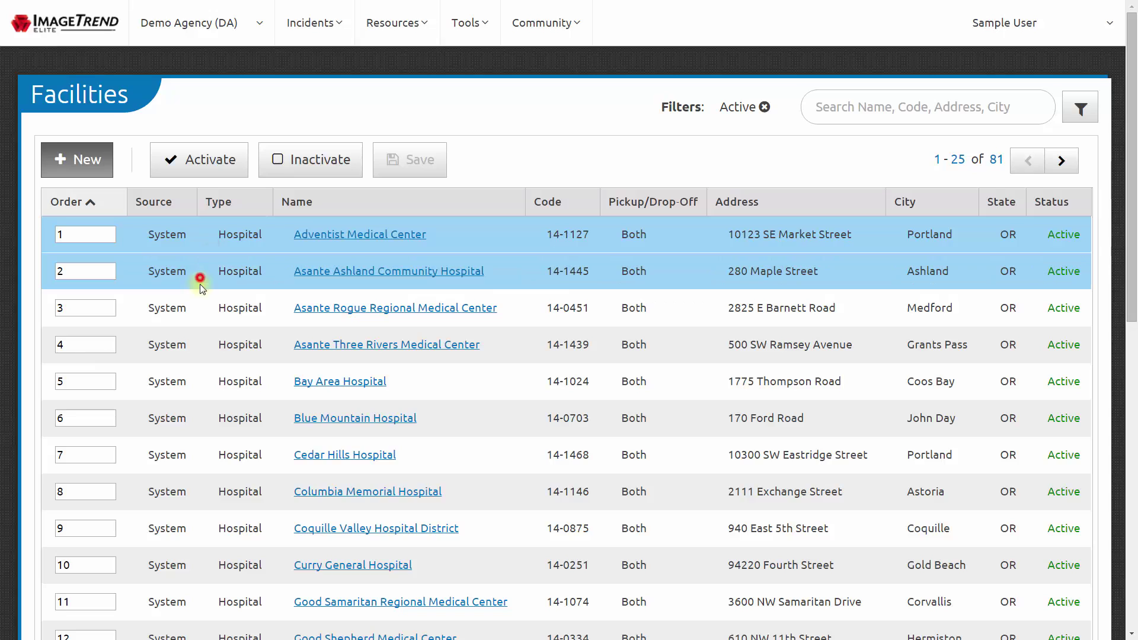
left_click(198, 310)
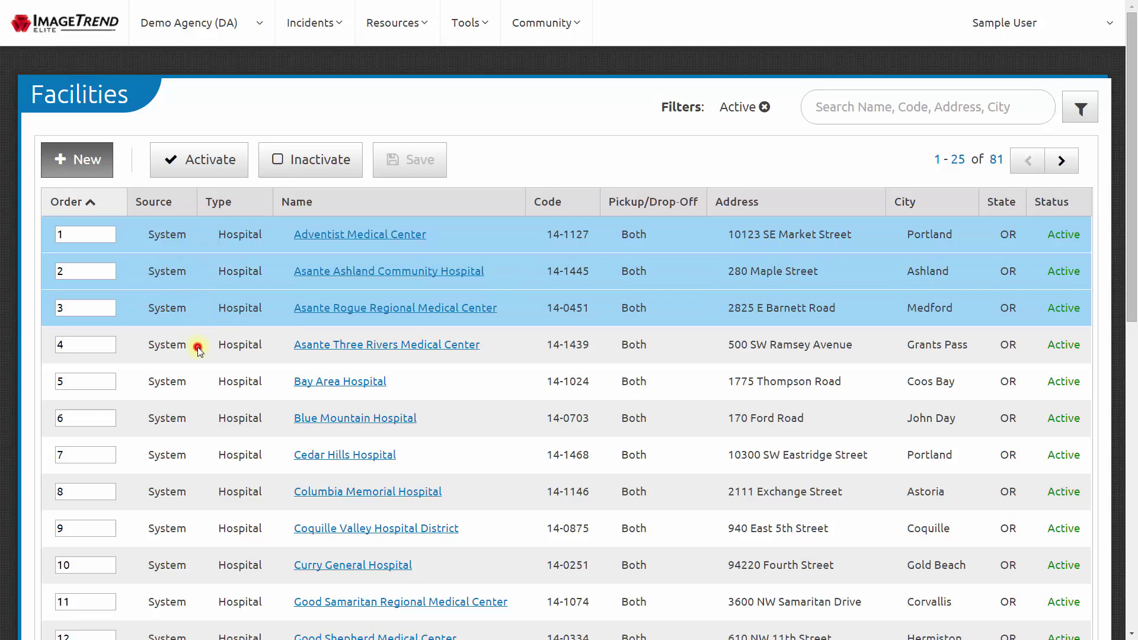
left_click(198, 350)
left_click(203, 303)
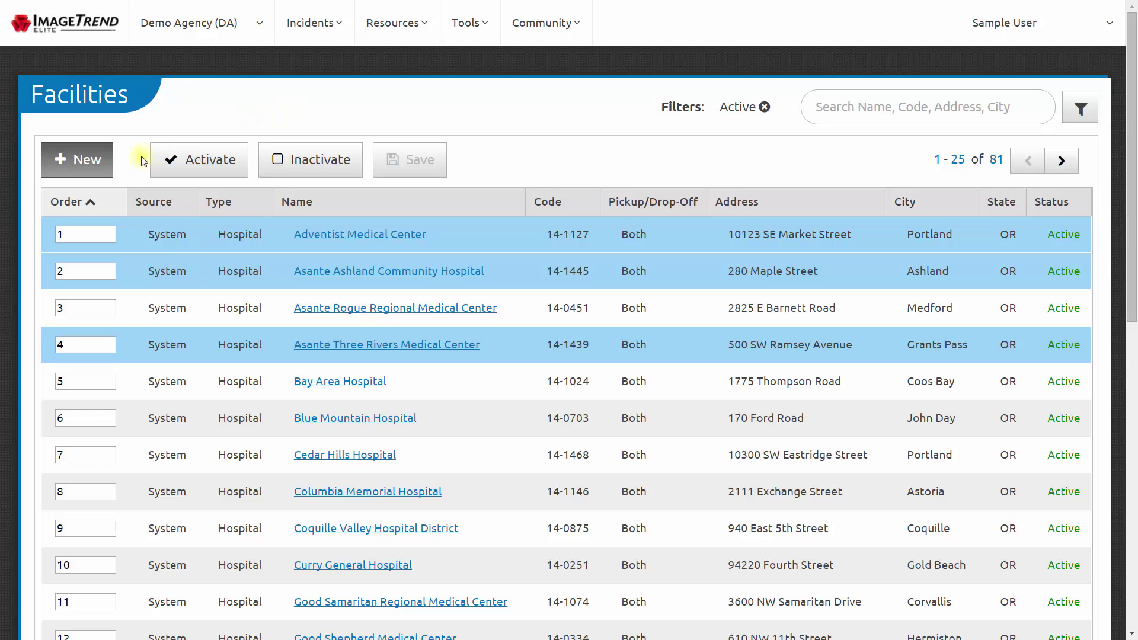
Open a blank facility record, examine its required and optional fields, and return to the facilities list without saving.
left_click(106, 171)
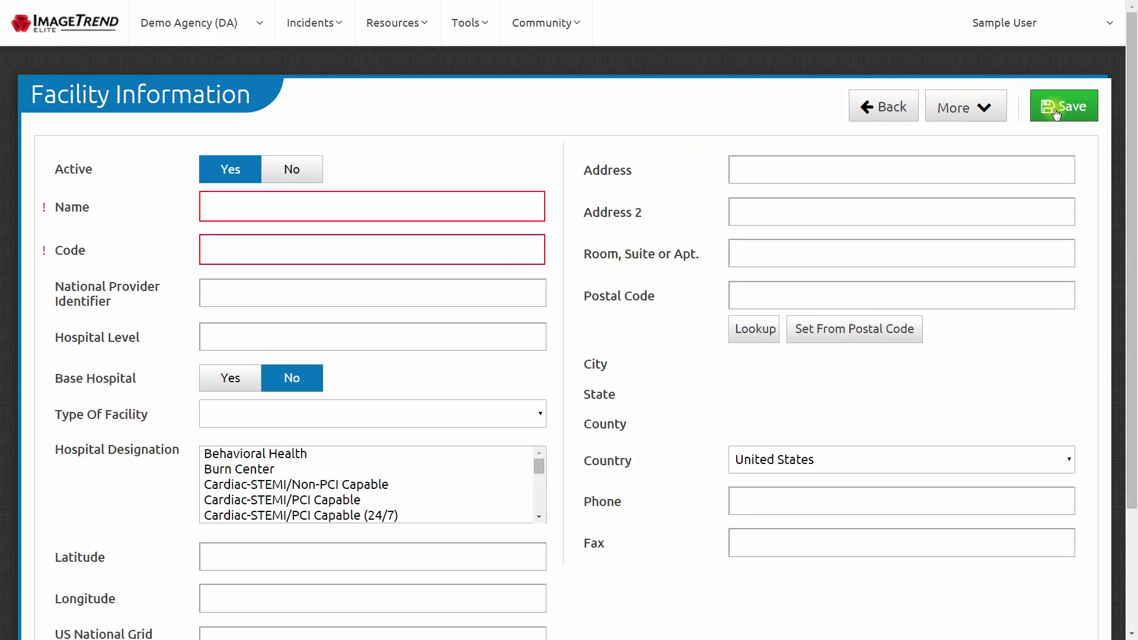
left_click(897, 117)
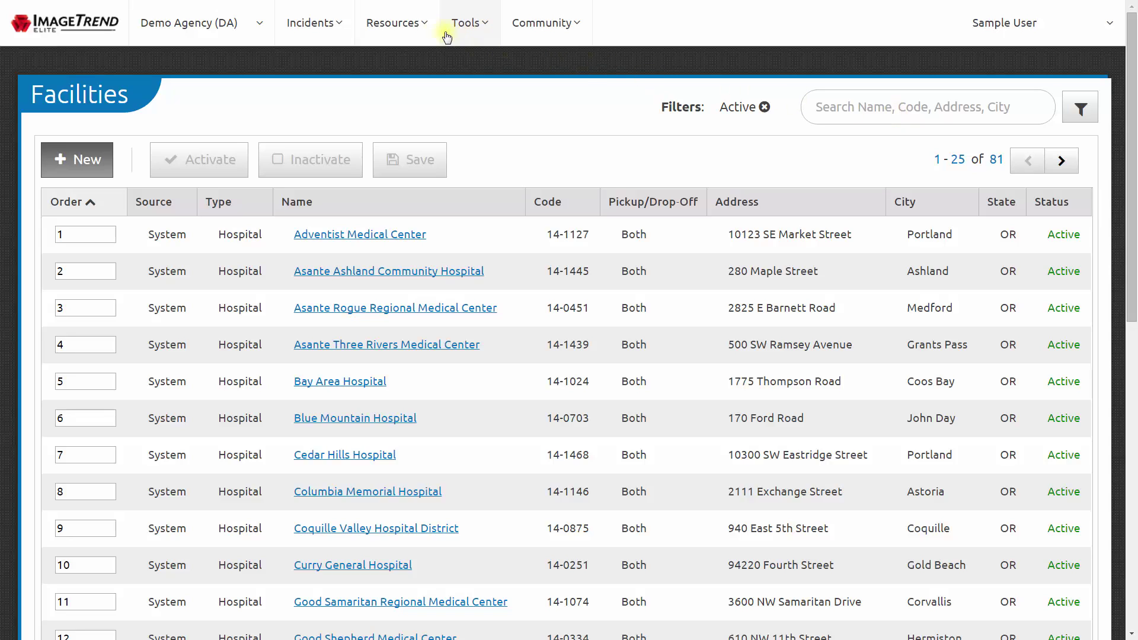
Open the agency's vehicles and call signs resource and bring up the Vehicle 1 record.
left_click(417, 27)
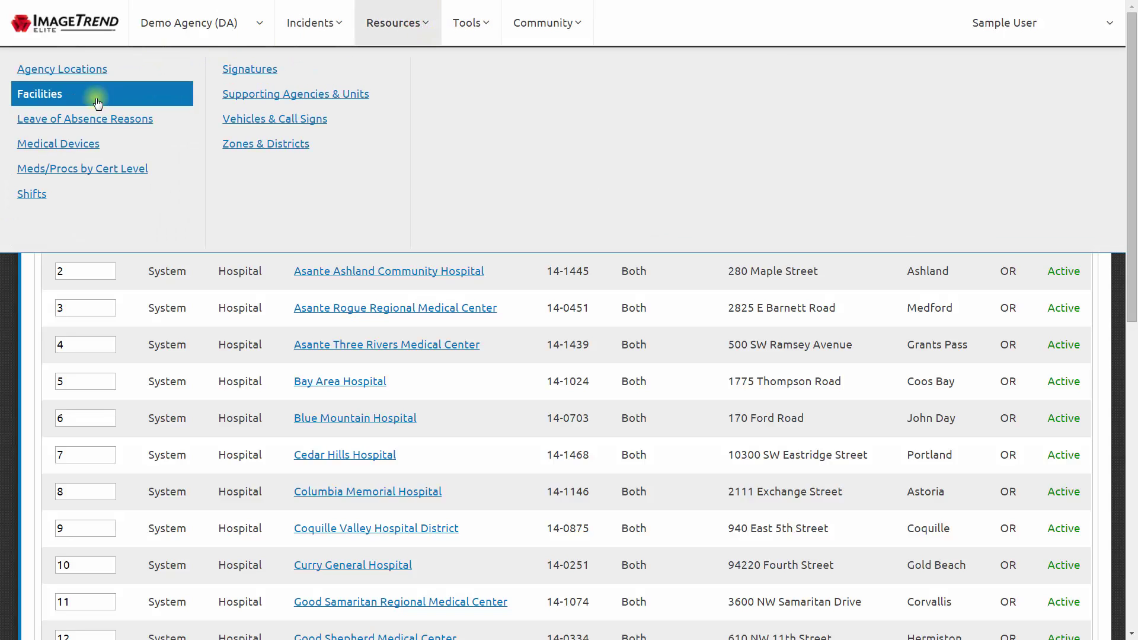
left_click(364, 126)
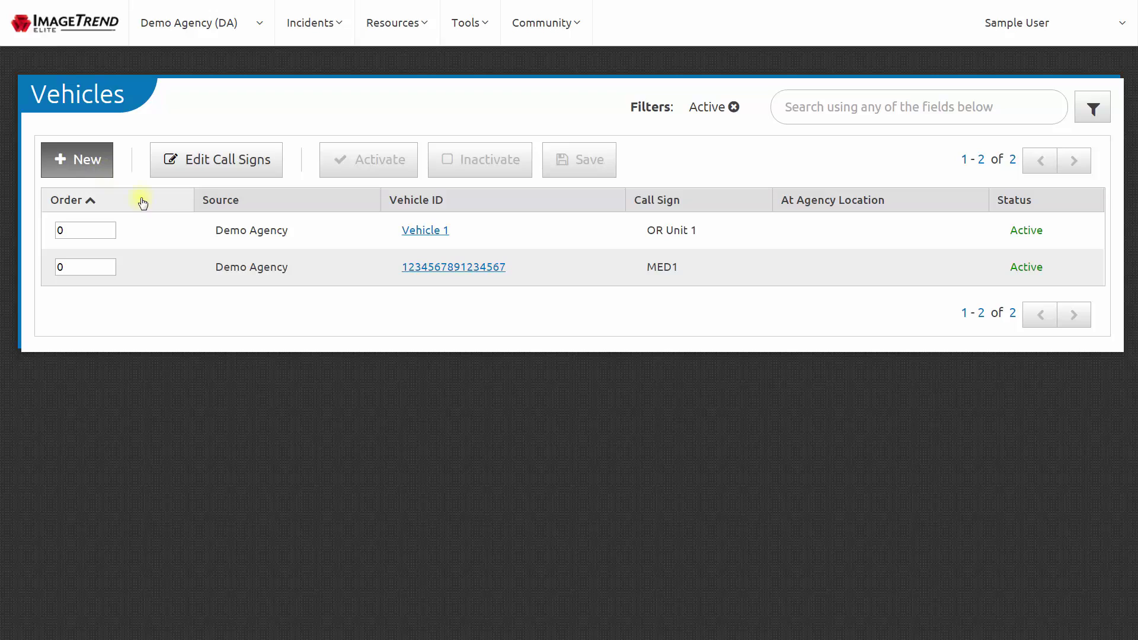
left_click(428, 236)
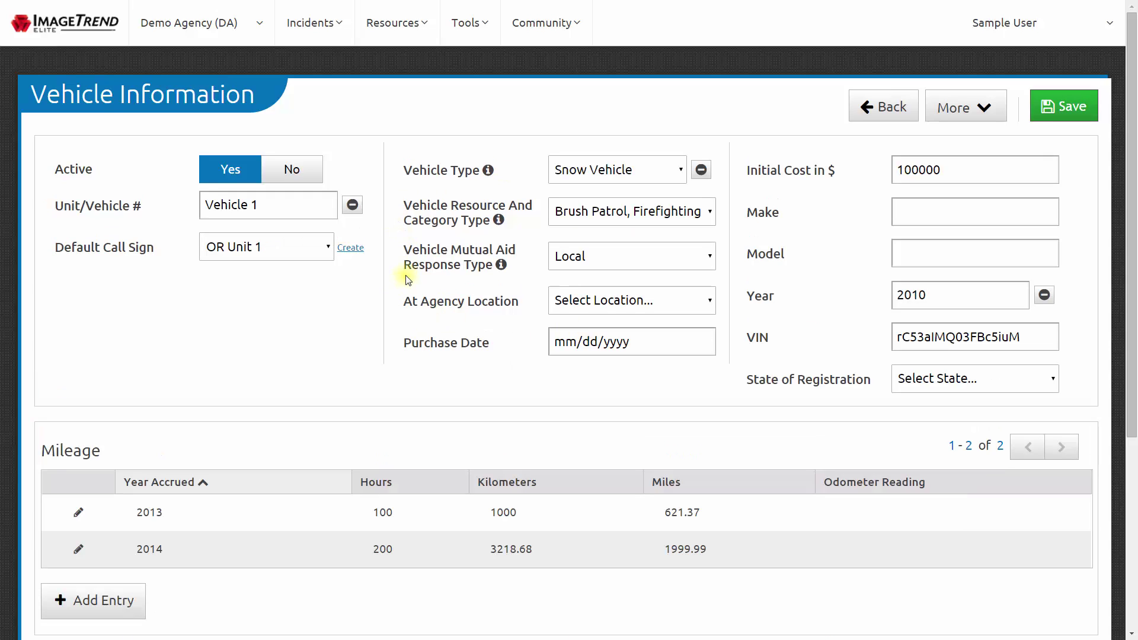
Review Vehicle 1's Unit/Vehicle # and the available Default Call Sign options, including the option to create one.
left_click(285, 211)
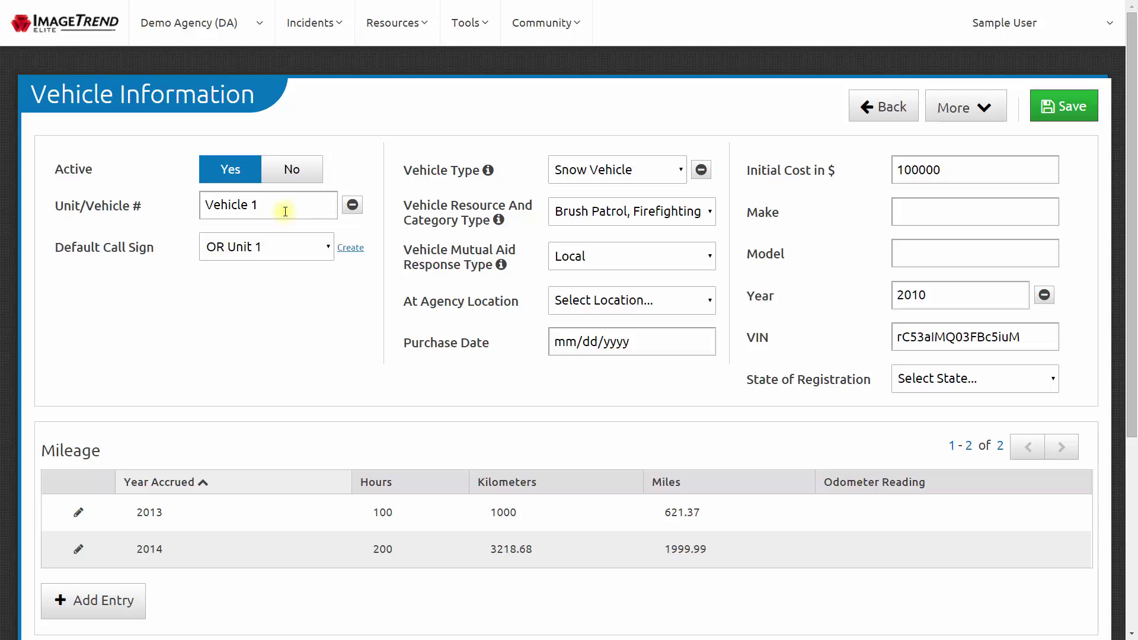
left_click(329, 249)
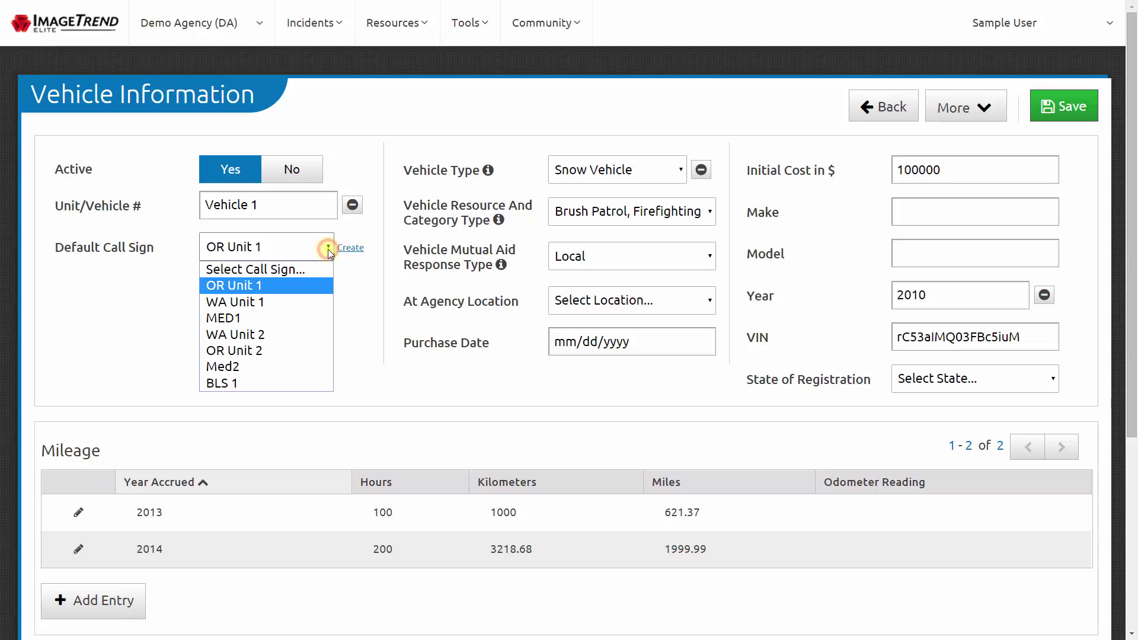
left_click(328, 249)
left_click(328, 249)
left_click(328, 249)
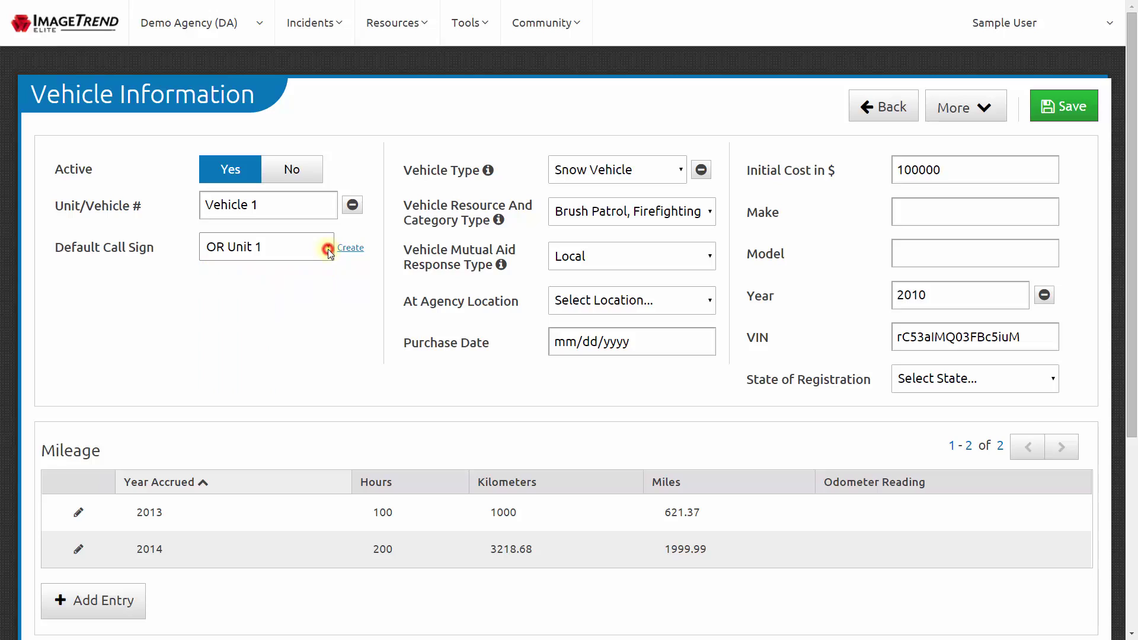
double_click(351, 249)
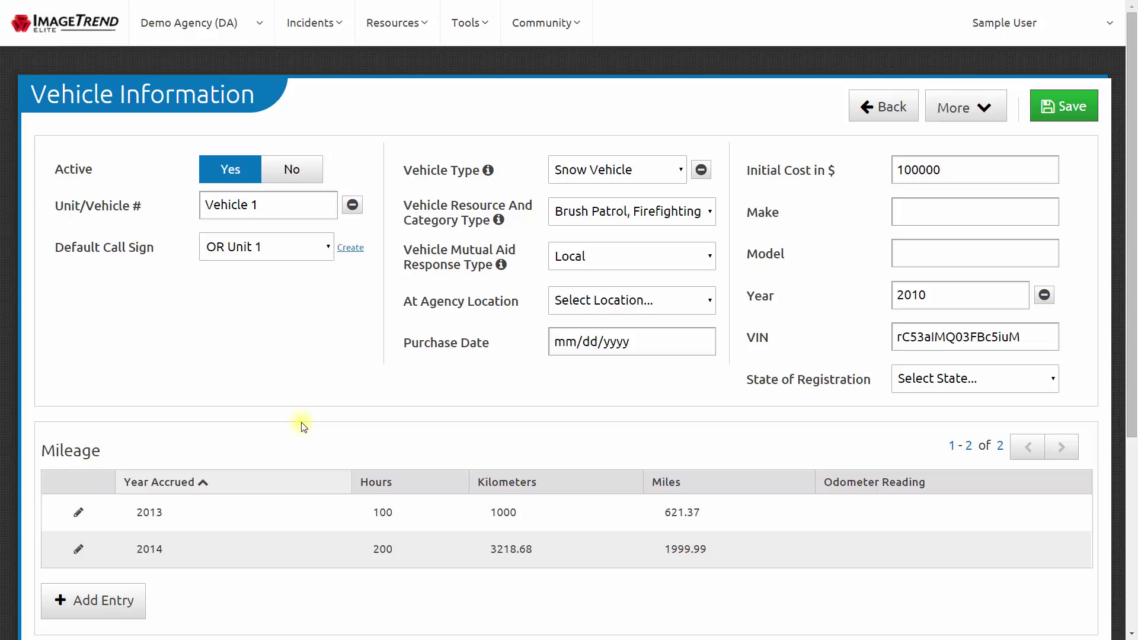
Examine Vehicle 1's Mileage and Certification Levels sections and return to the vehicles list.
scroll(304, 427, "down", 5)
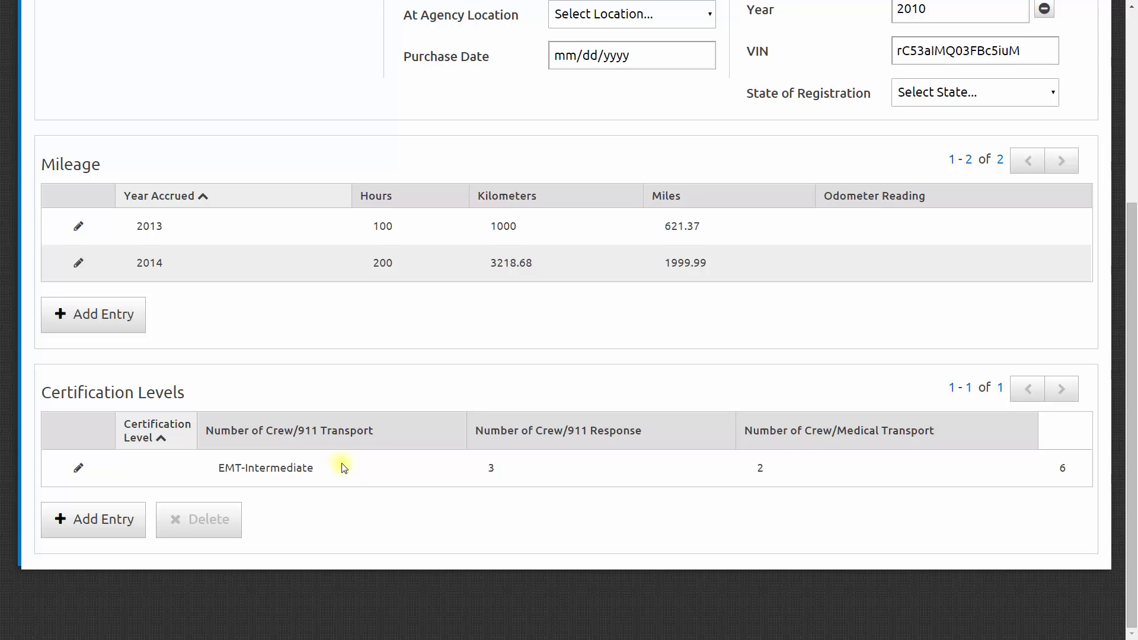
scroll(343, 468, "up", 5)
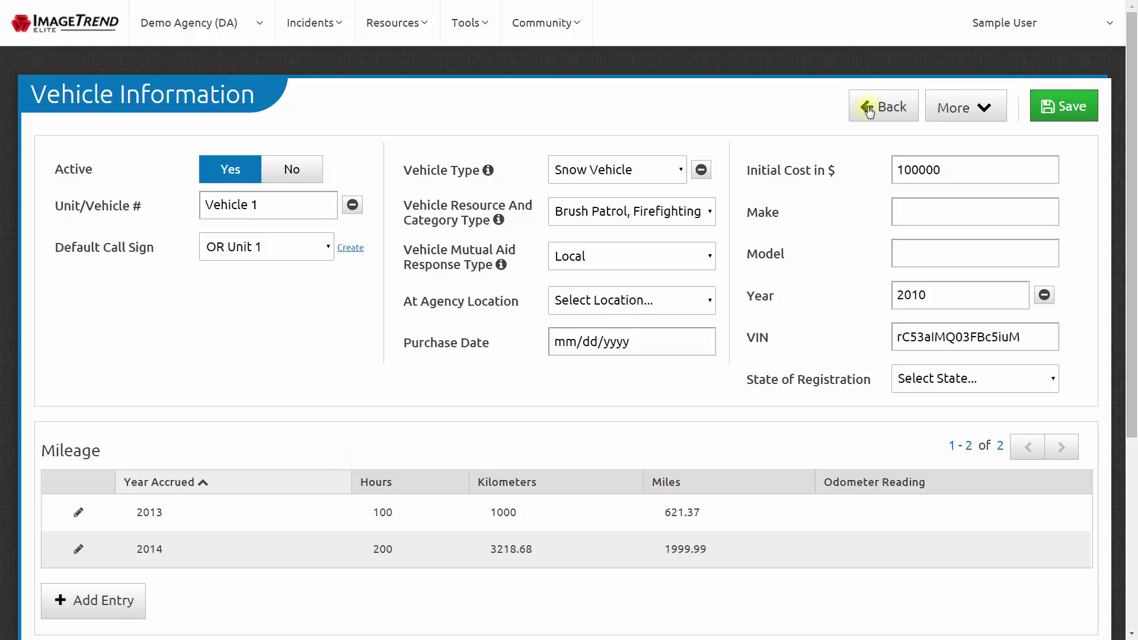
left_click(901, 109)
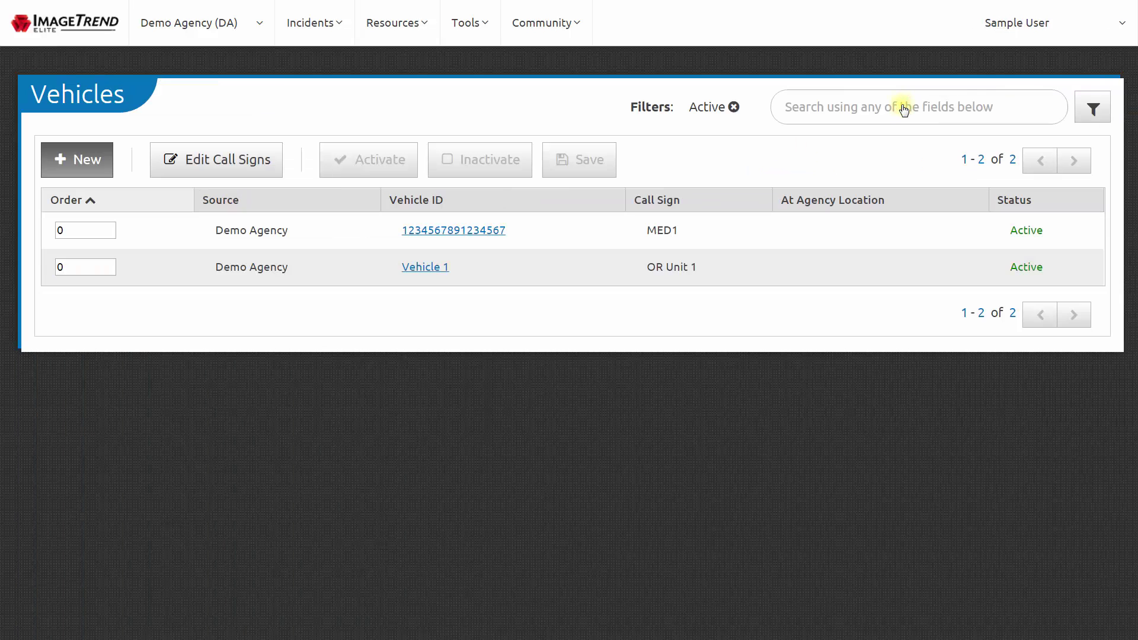
Open the agency's call signs list for editing from the vehicles list.
left_click(256, 177)
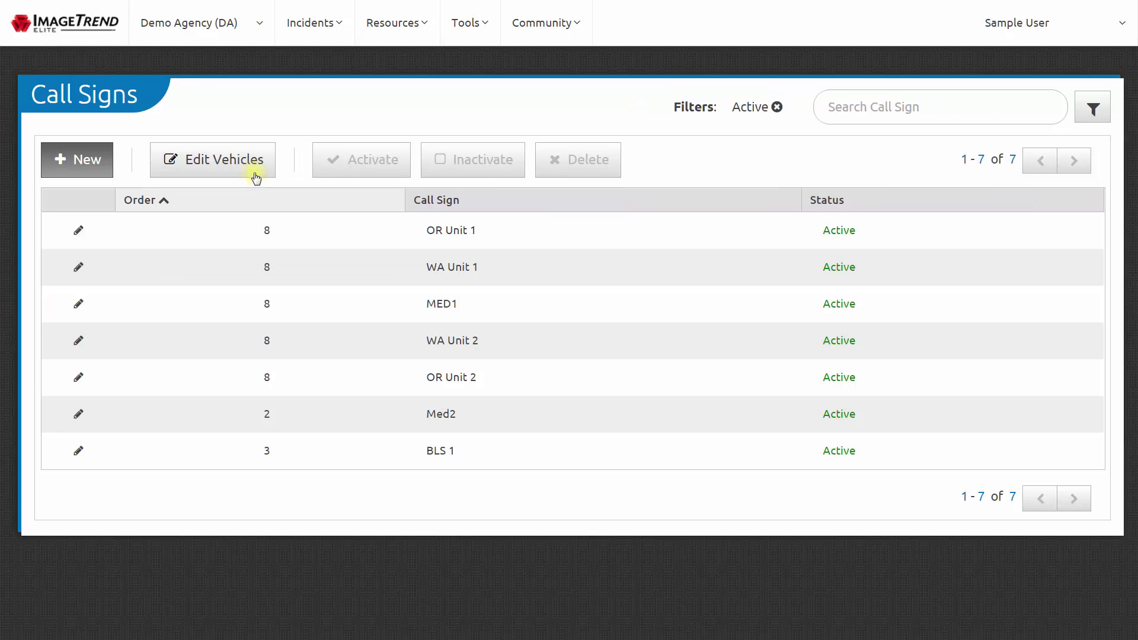